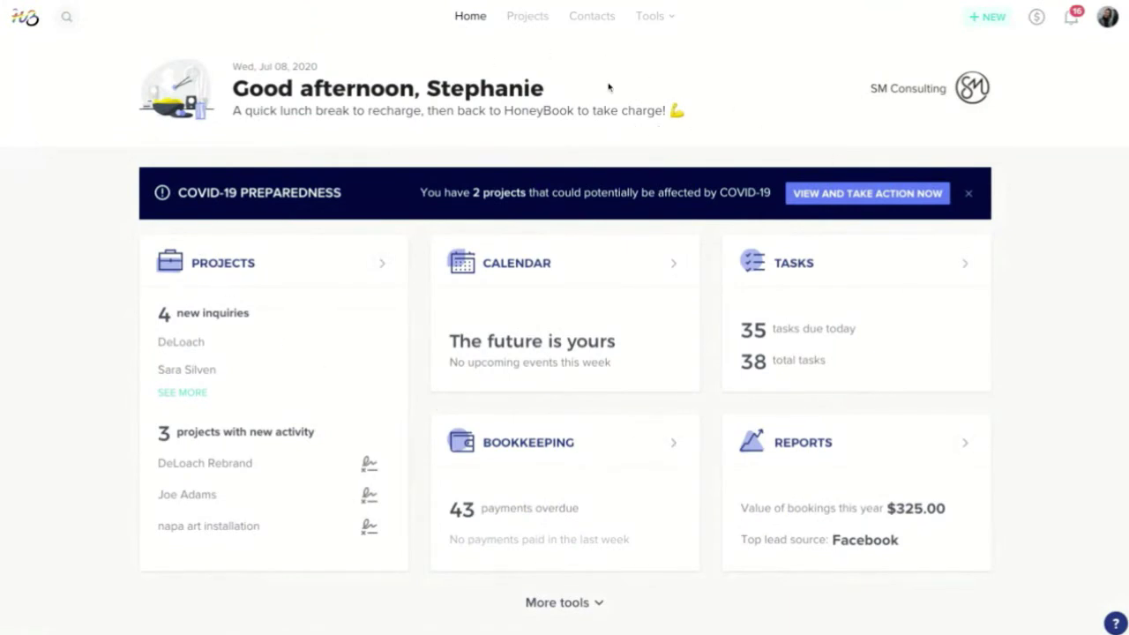
click(529, 17)
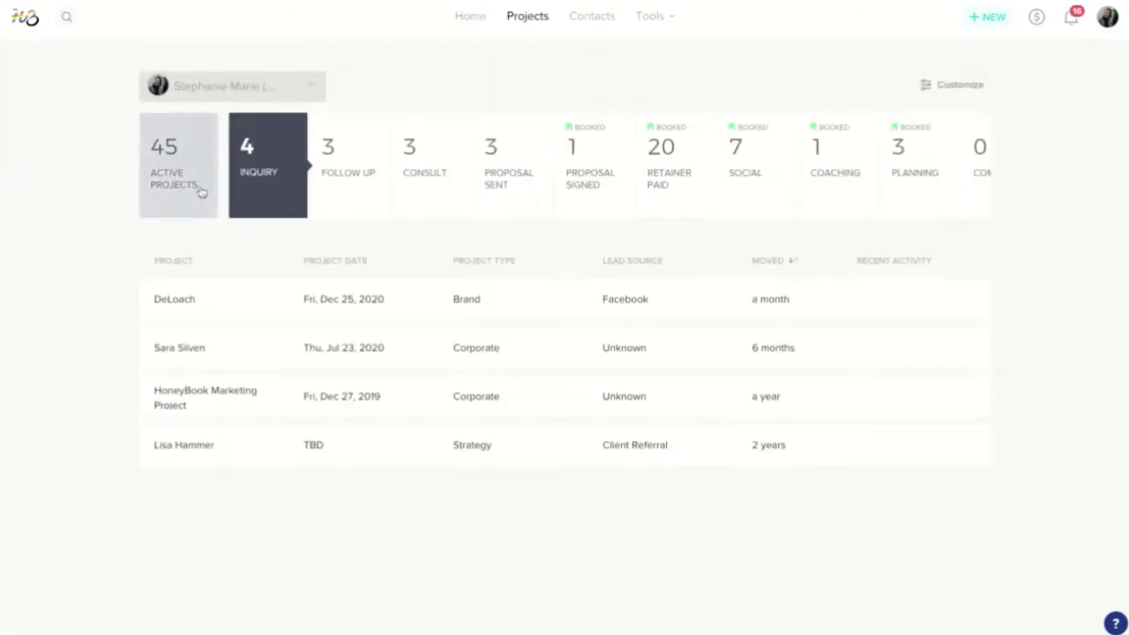
click(186, 156)
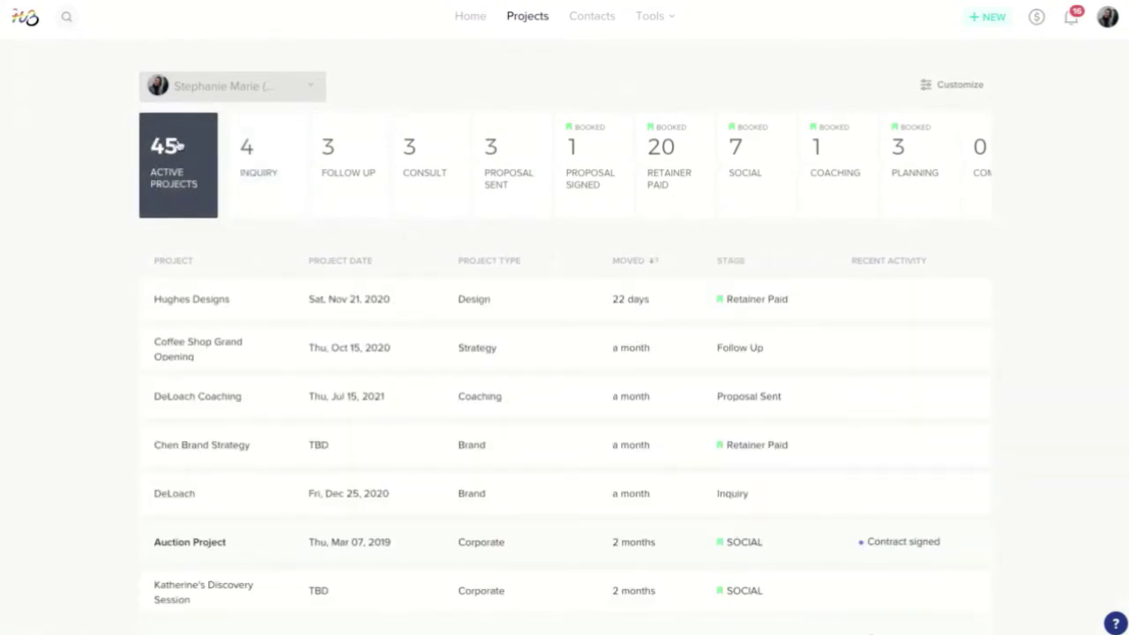
click(278, 169)
click(344, 171)
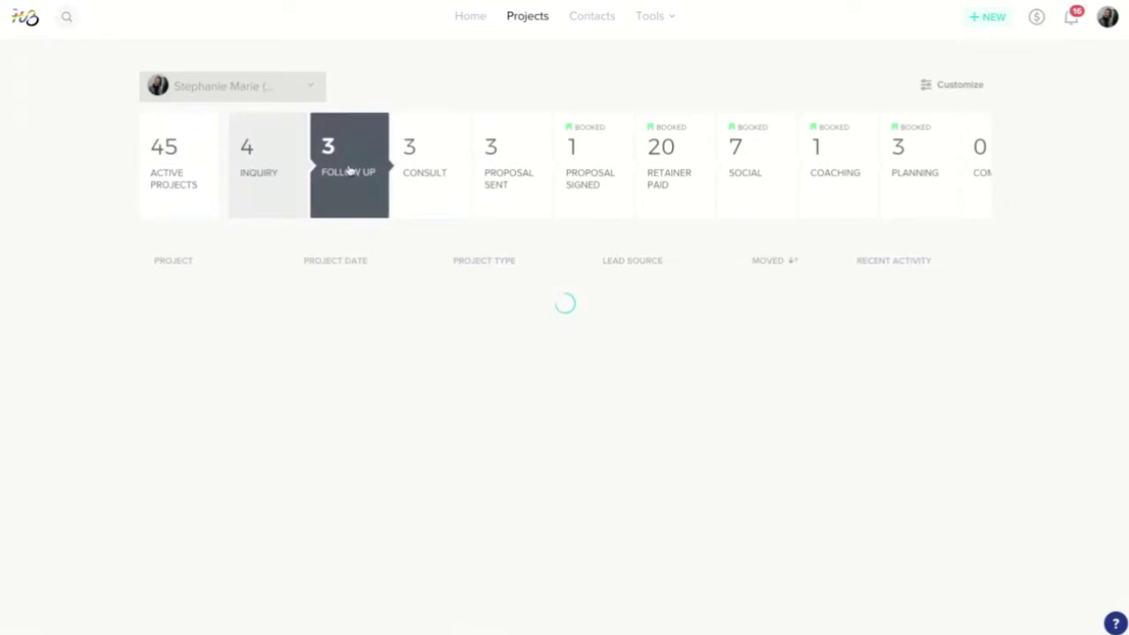
click(438, 173)
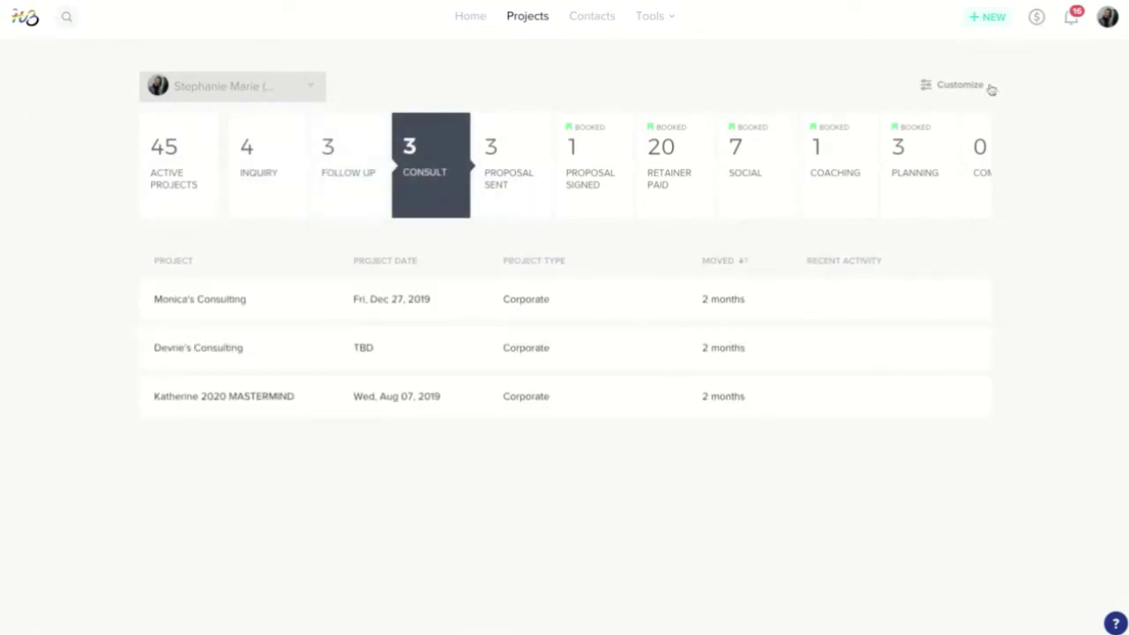
scroll(582, 163, right, 2)
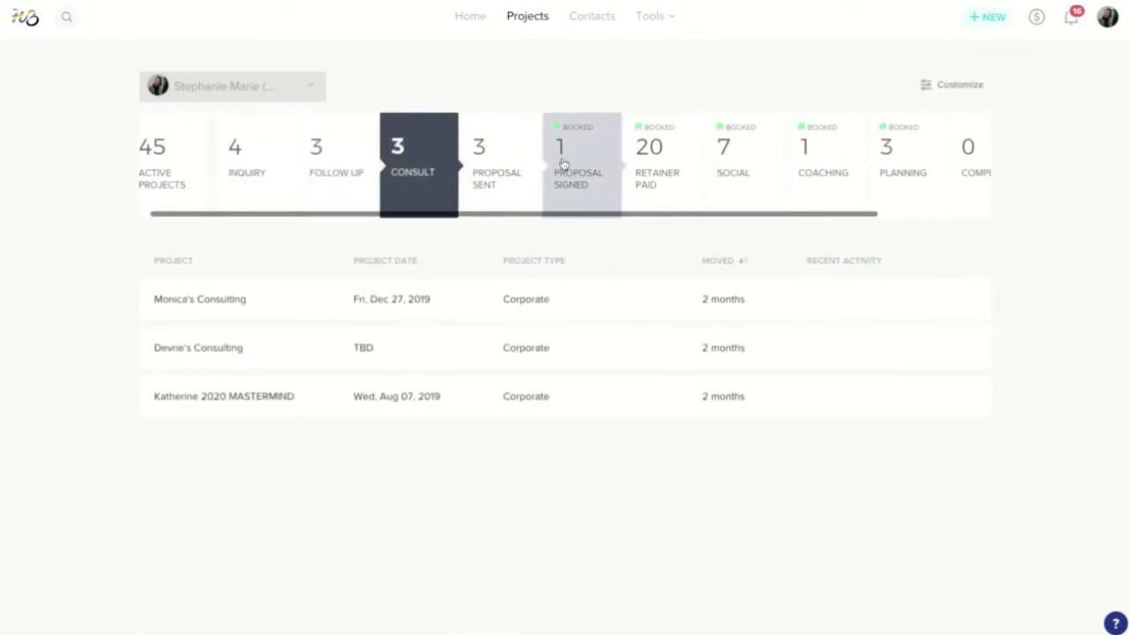
scroll(562, 164, right, 2)
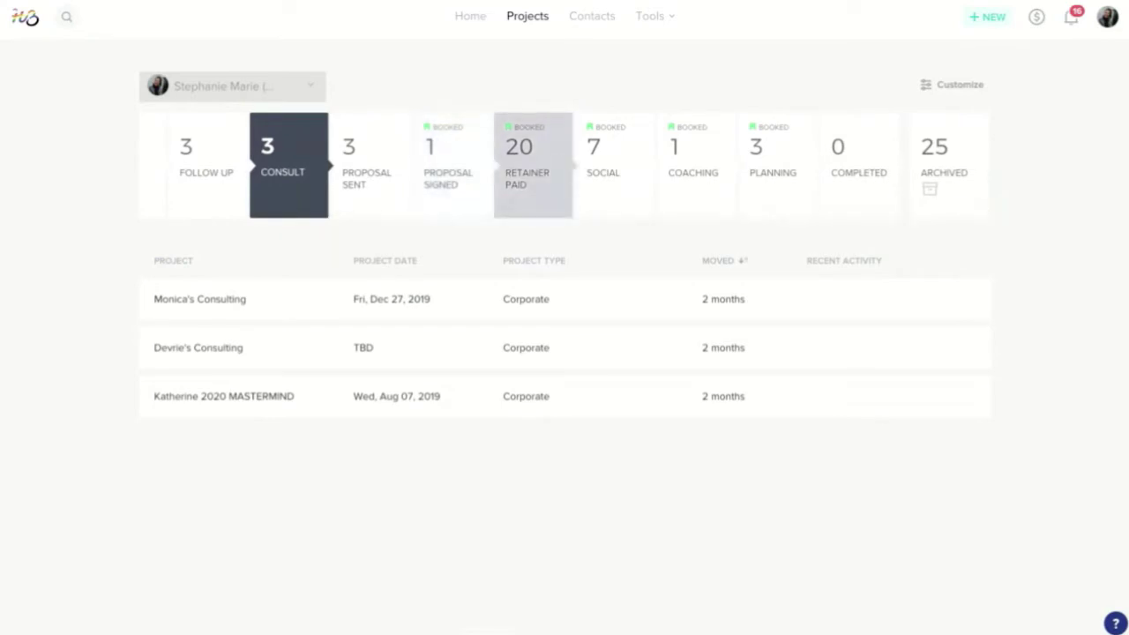
scroll(565, 164, left, 1)
scroll(591, 164, left, 1)
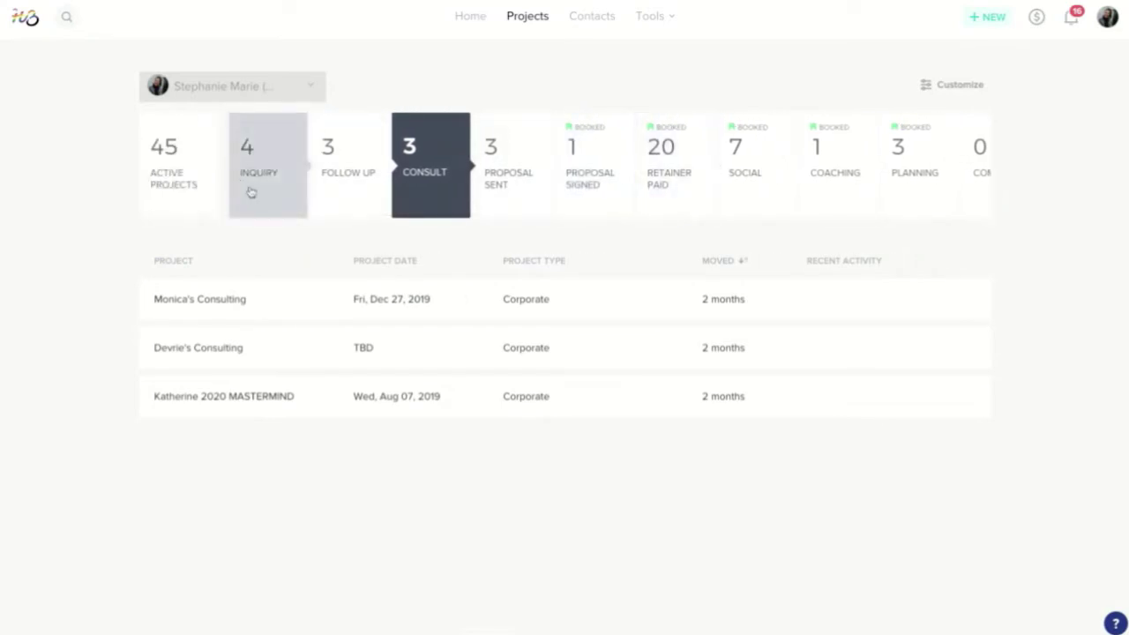
scroll(268, 181, right, 2)
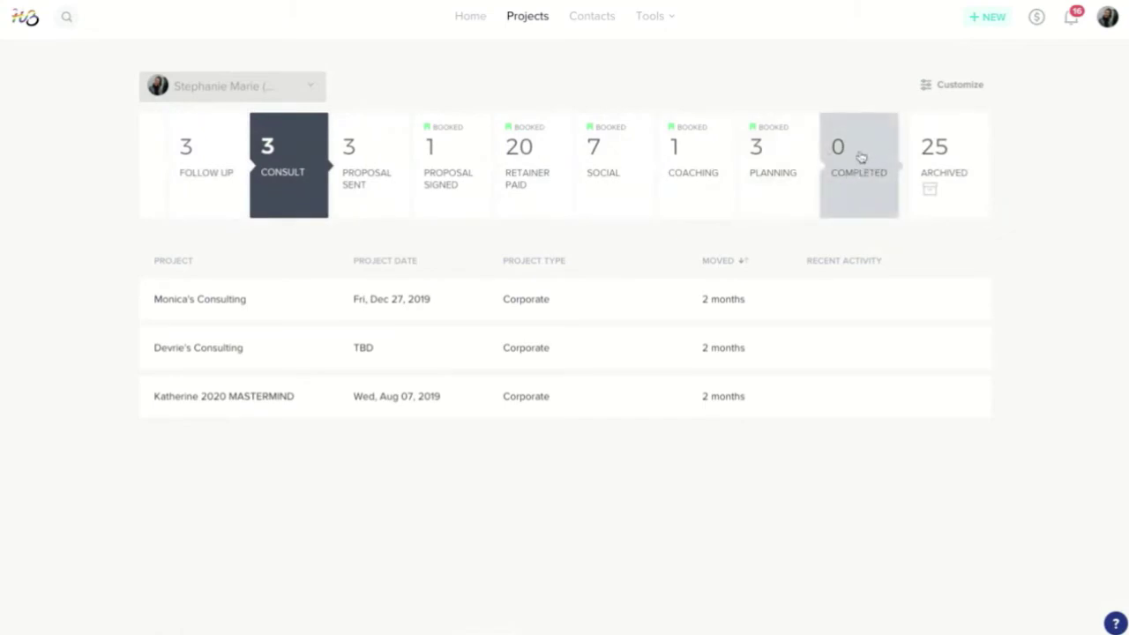
scroll(860, 159, left, 1)
scroll(859, 157, left, 2)
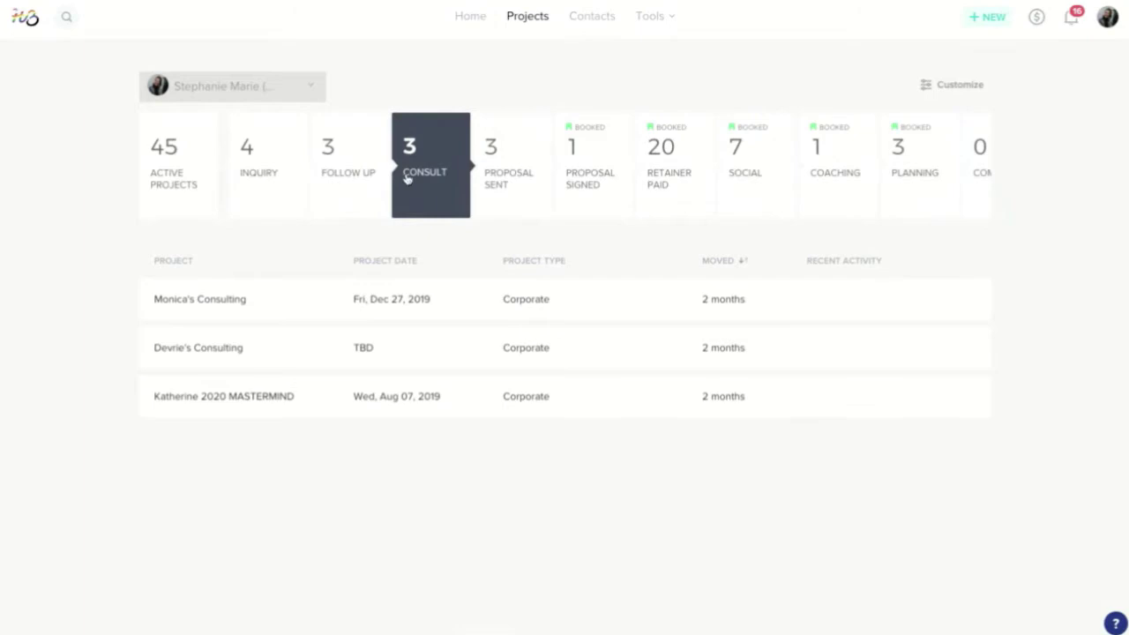
- Filter the pipeline by Inquiry, Follow Up and Proposal Sent, then show all 45 active projects
click(269, 174)
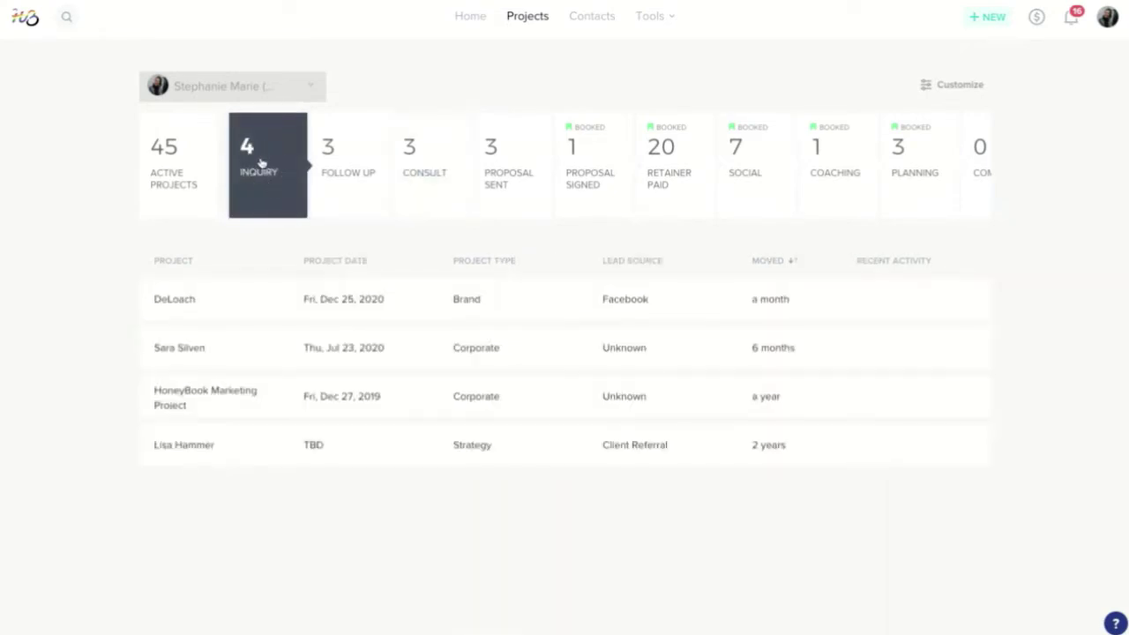
click(349, 178)
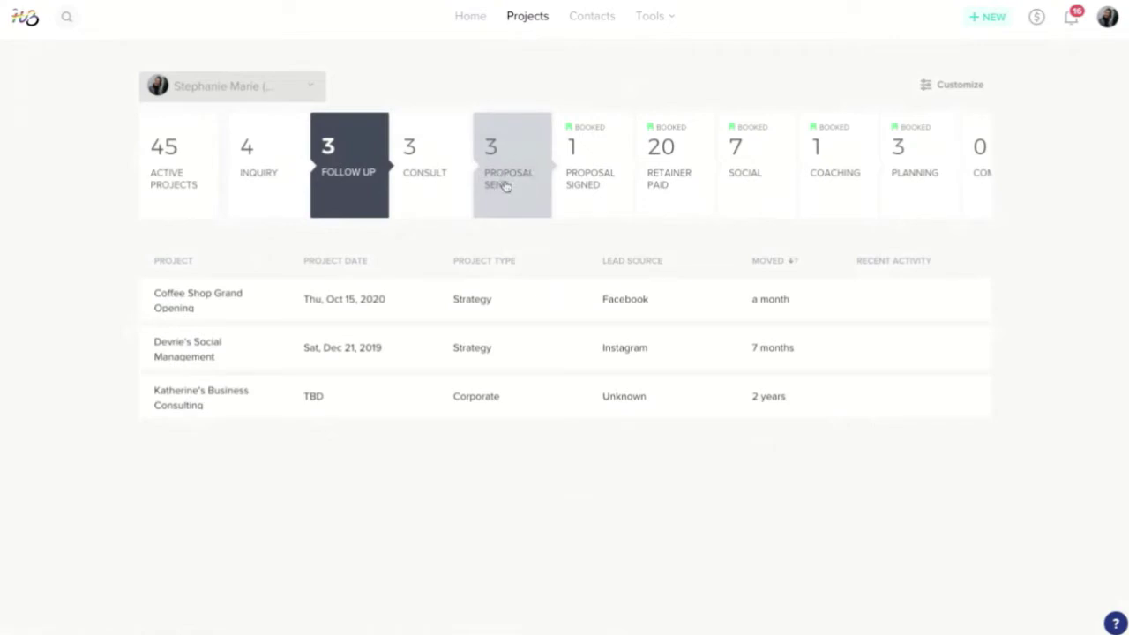
click(506, 186)
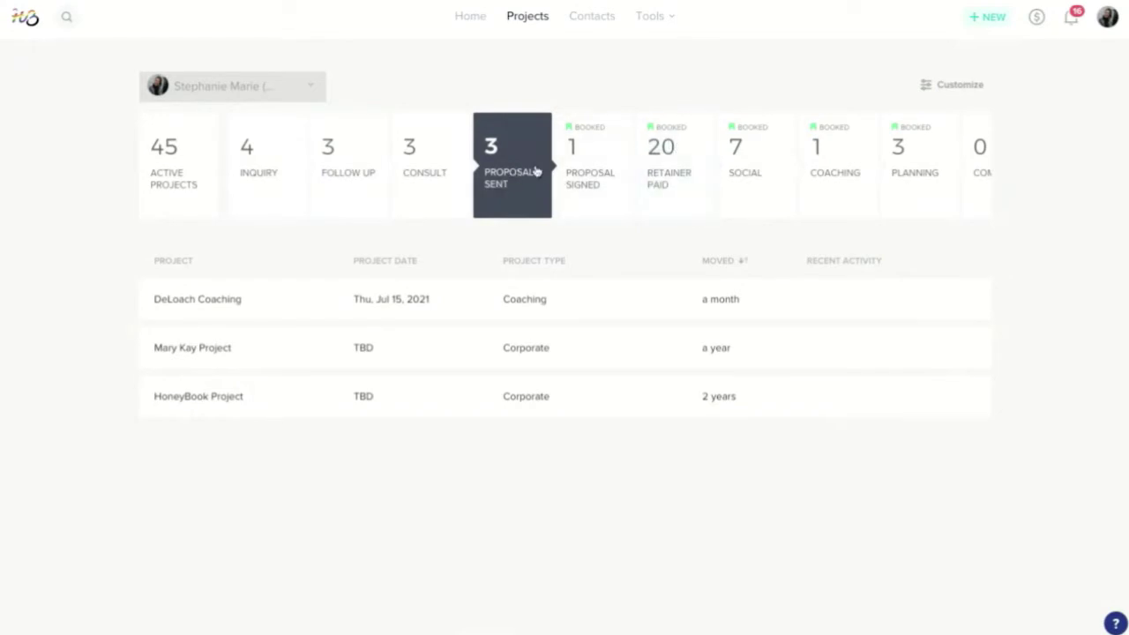
click(179, 174)
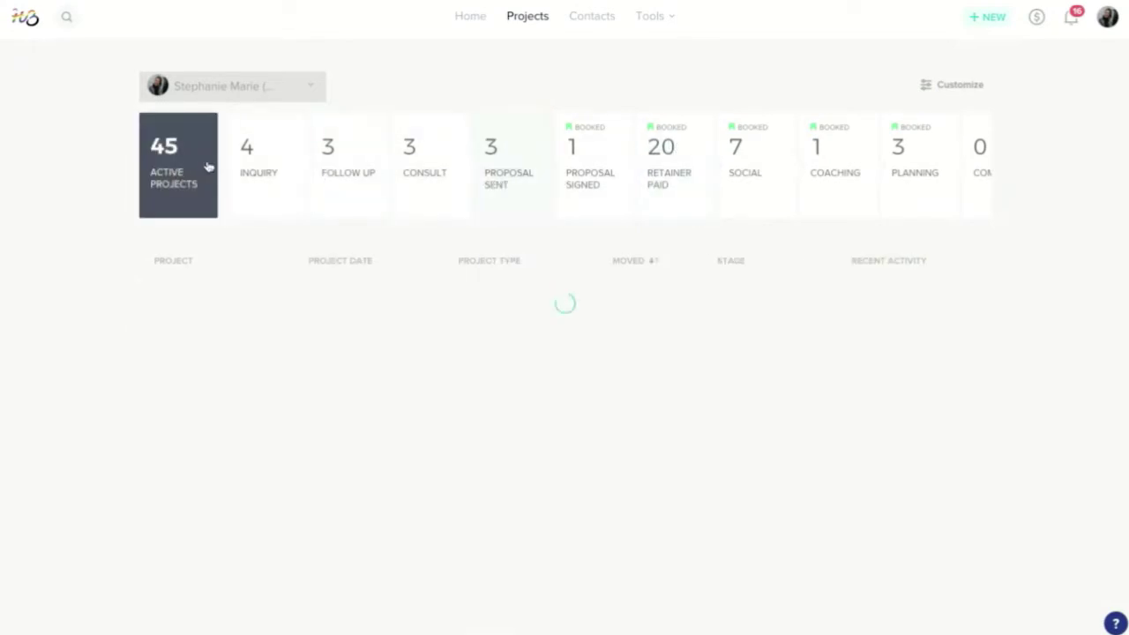
scroll(242, 167, right, 3)
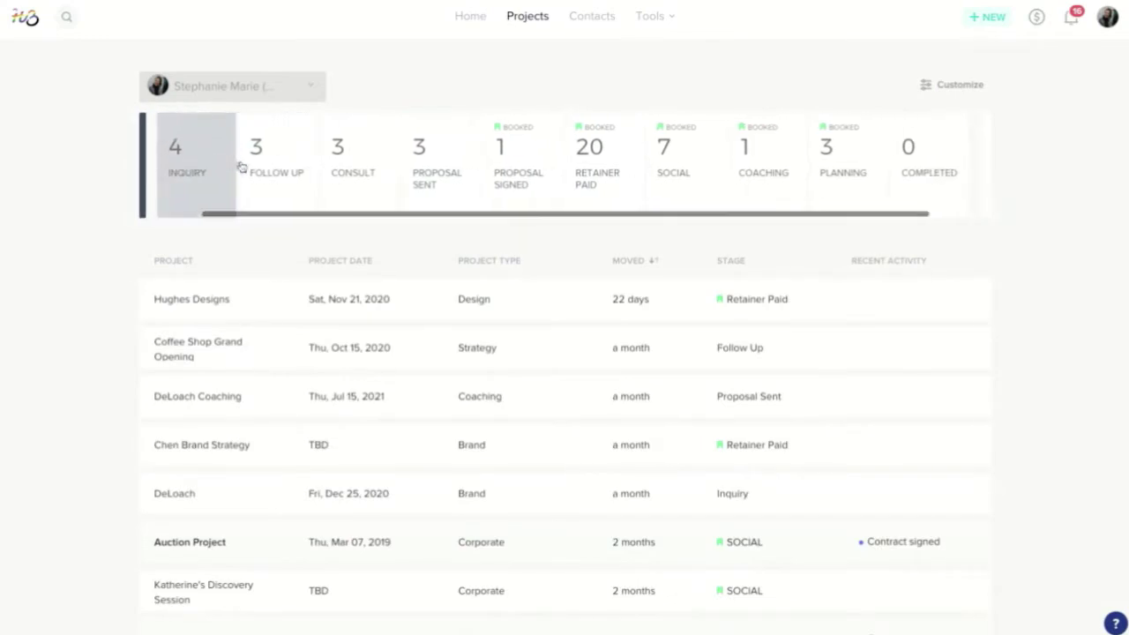
scroll(242, 168, left, 3)
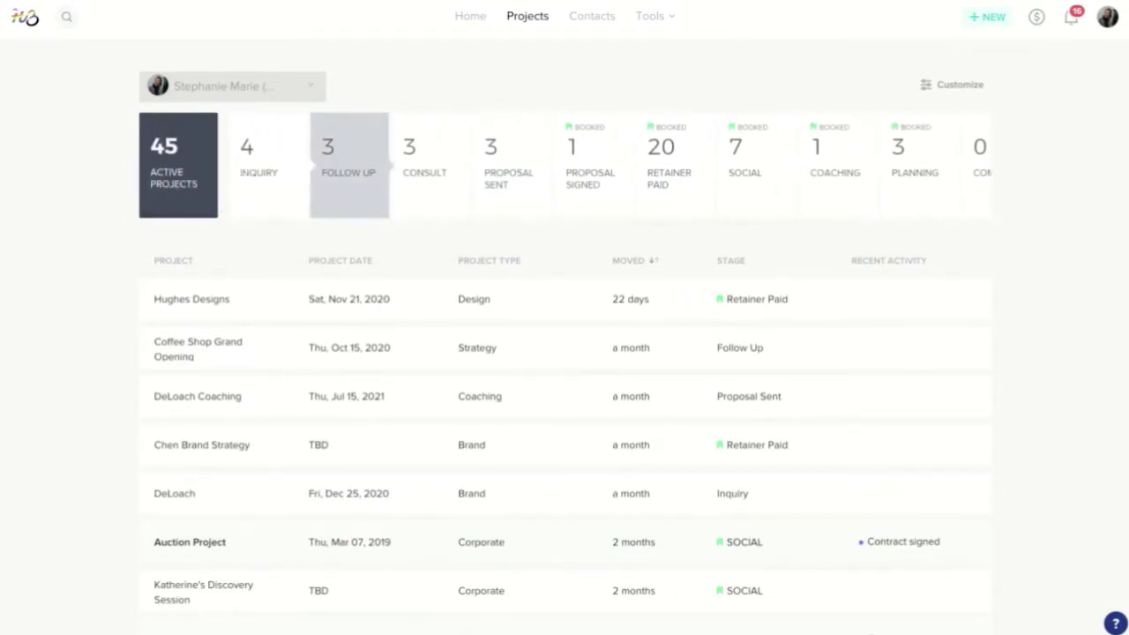
- Open the Default Contact Form from Tools and scroll through its name, email, phone and referral fields
click(652, 17)
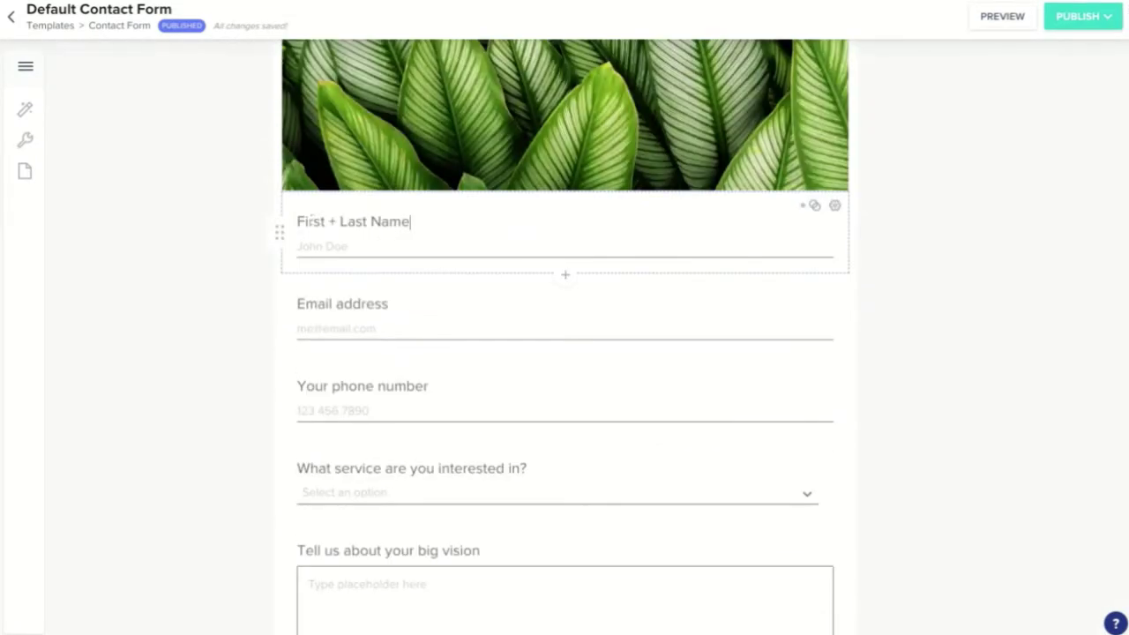
scroll(407, 280, down, 4)
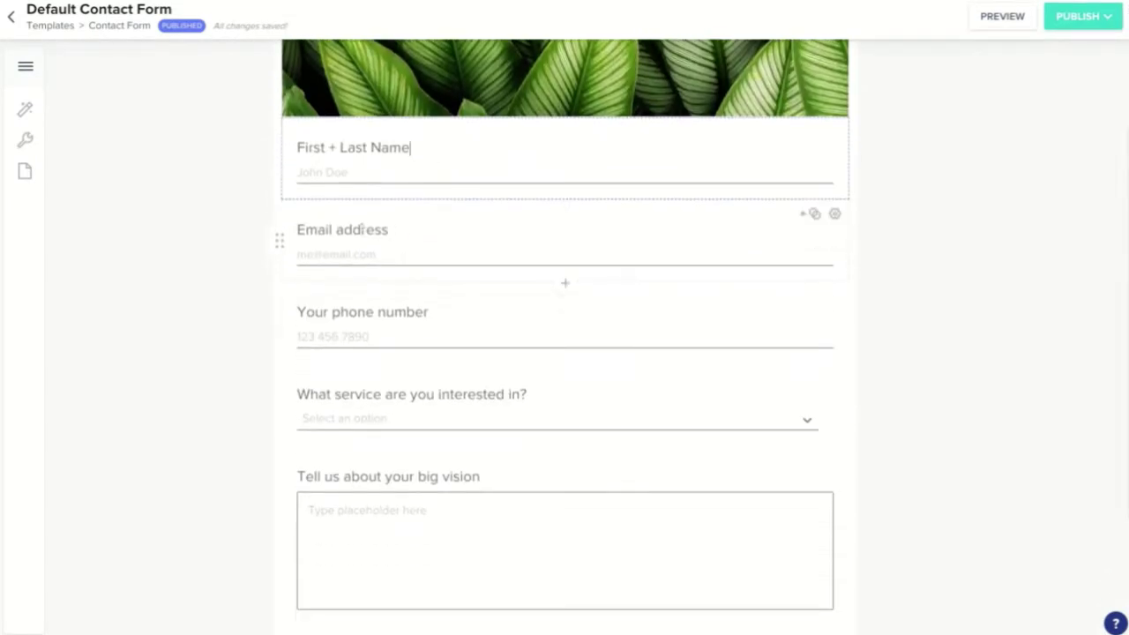
scroll(365, 227, down, 2)
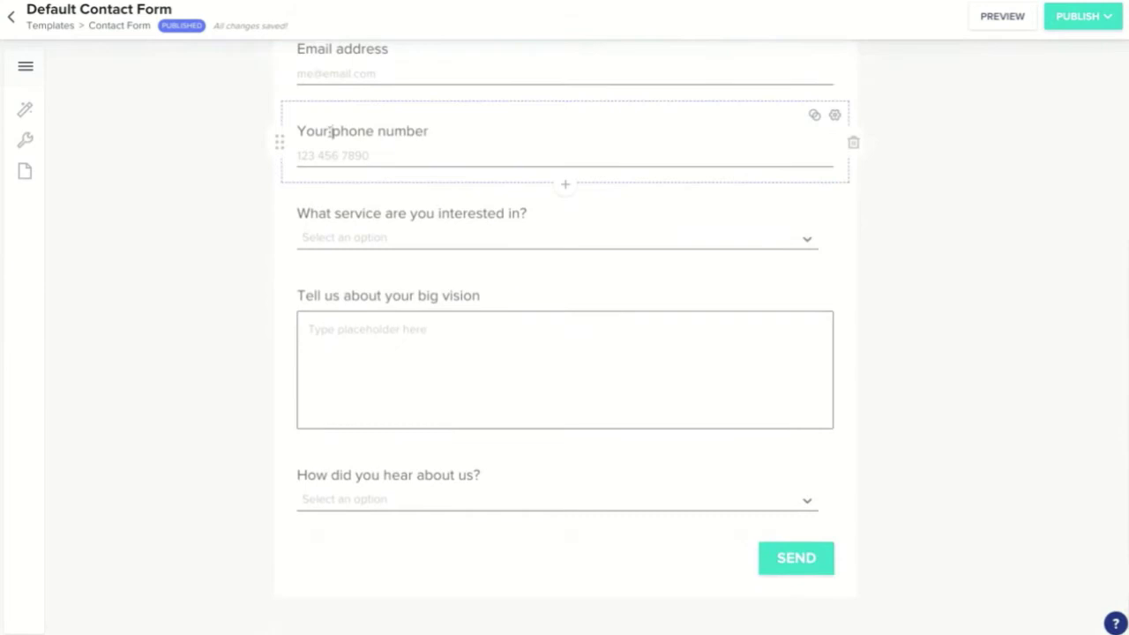
scroll(362, 141, down, 1)
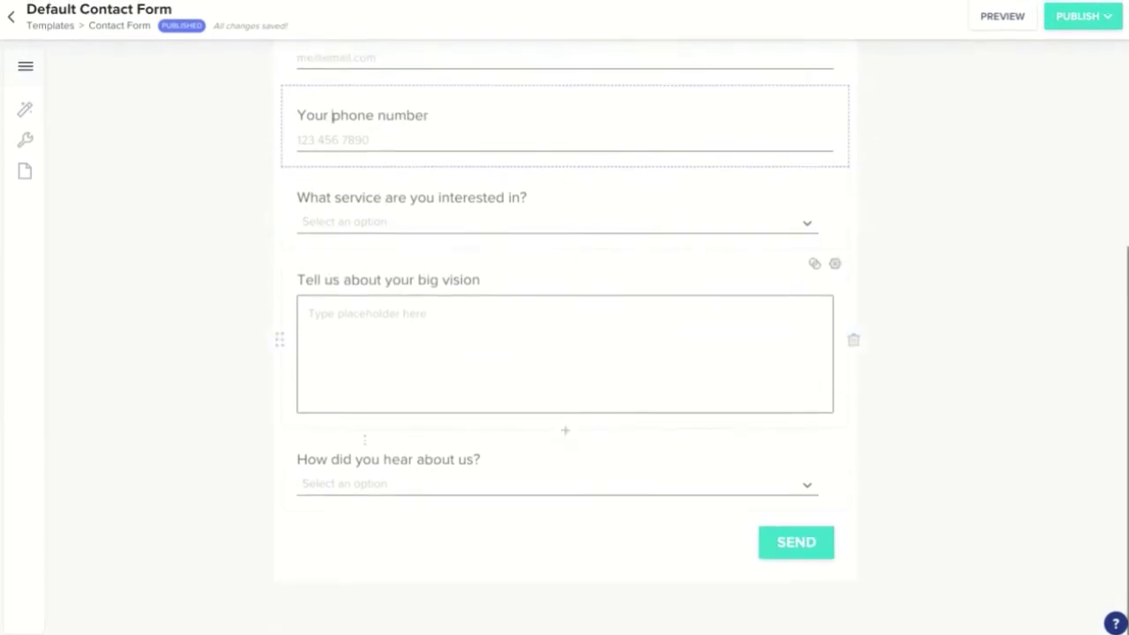
- Open the contact form's options panel, scroll the form, and return to the 45-project pipeline
click(26, 68)
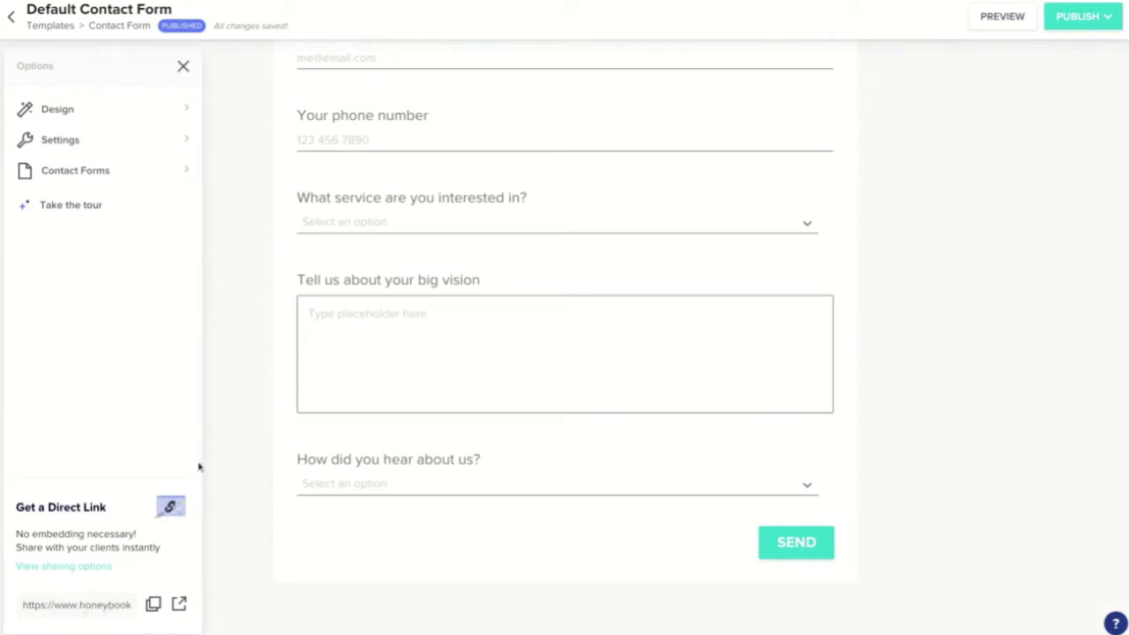
scroll(259, 352, up, 3)
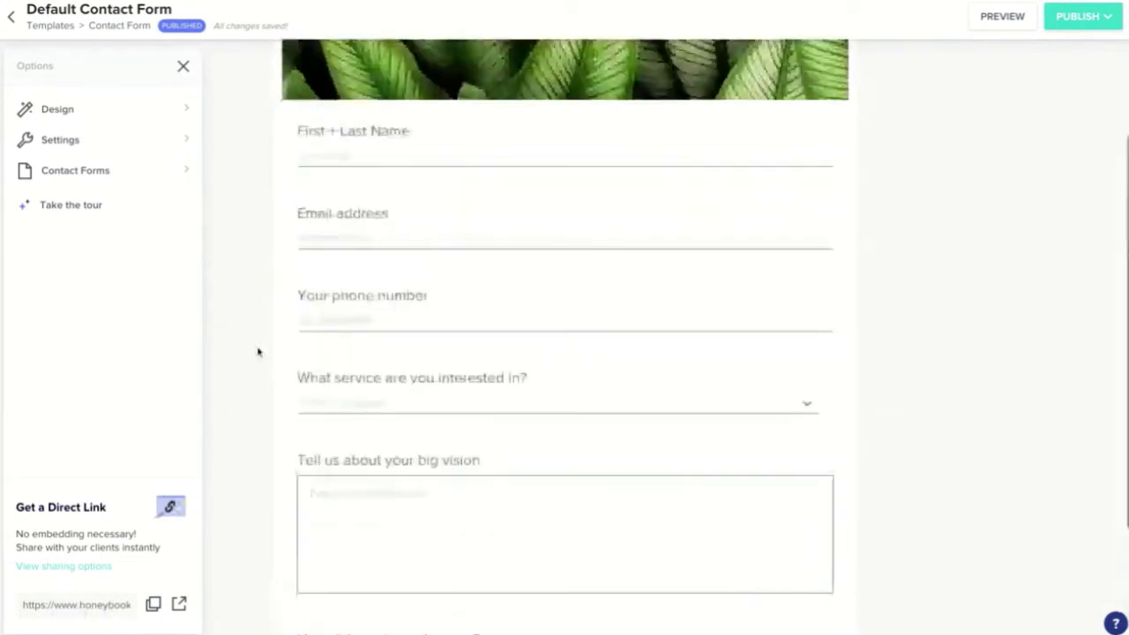
scroll(265, 335, up, 2)
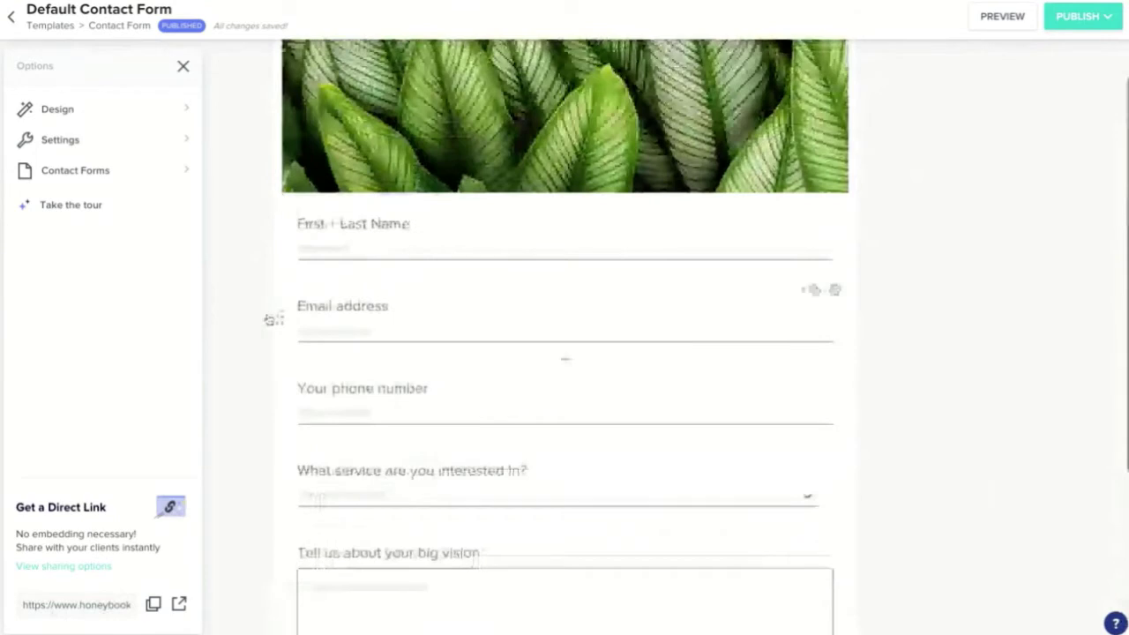
scroll(267, 308, up, 2)
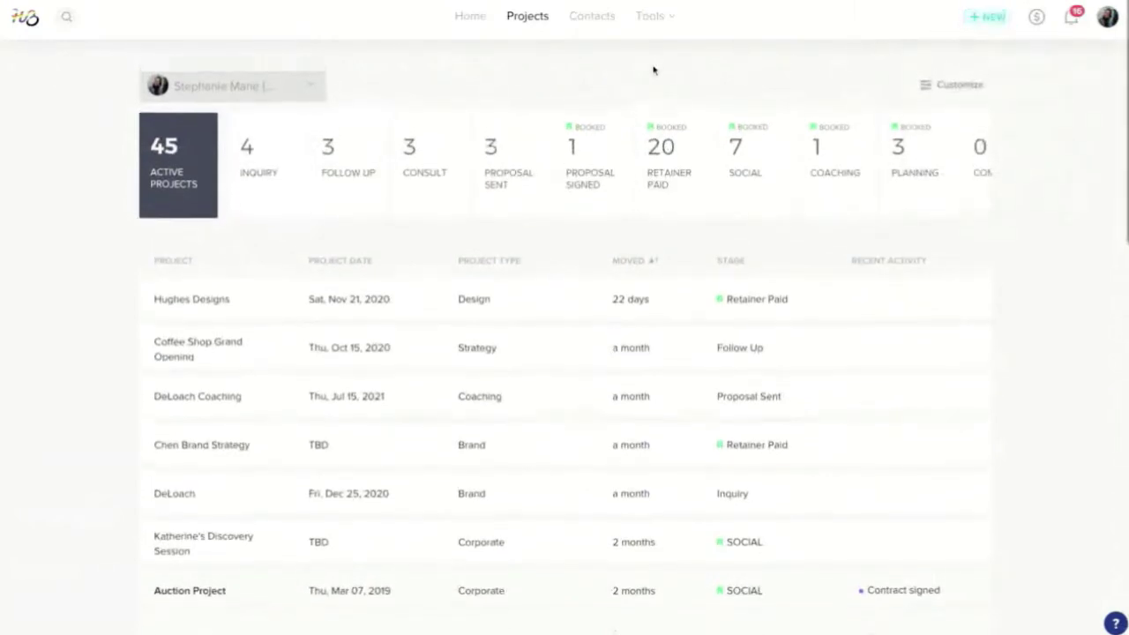
- Open and close the help options, then show the Tools menu over the pipeline
mouse_move(656, 21)
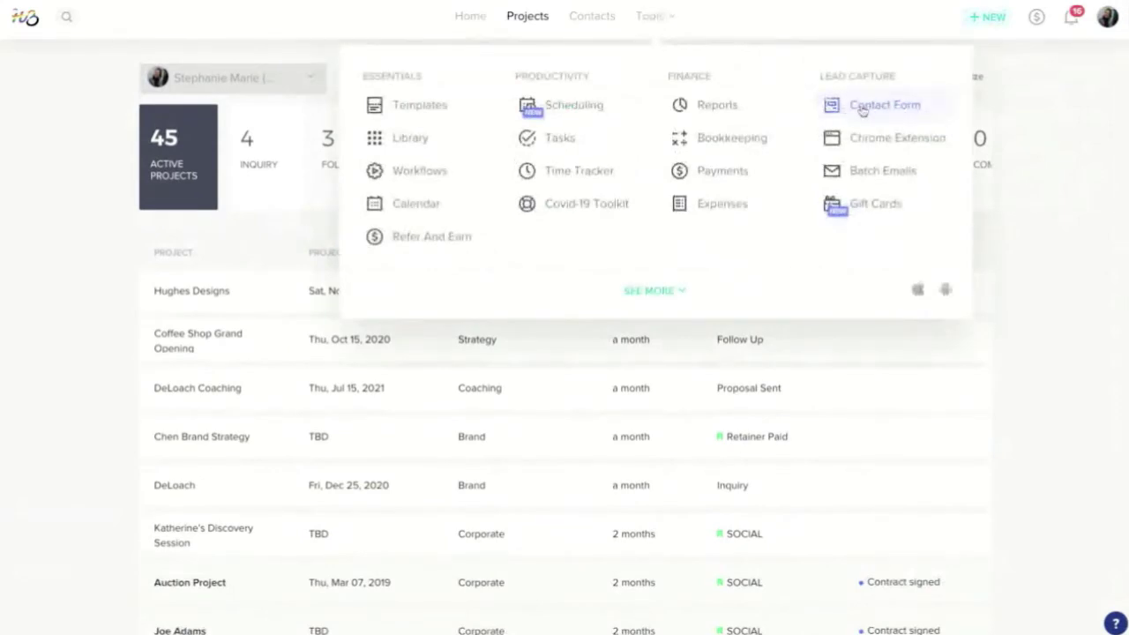
scroll(878, 110, up, 1)
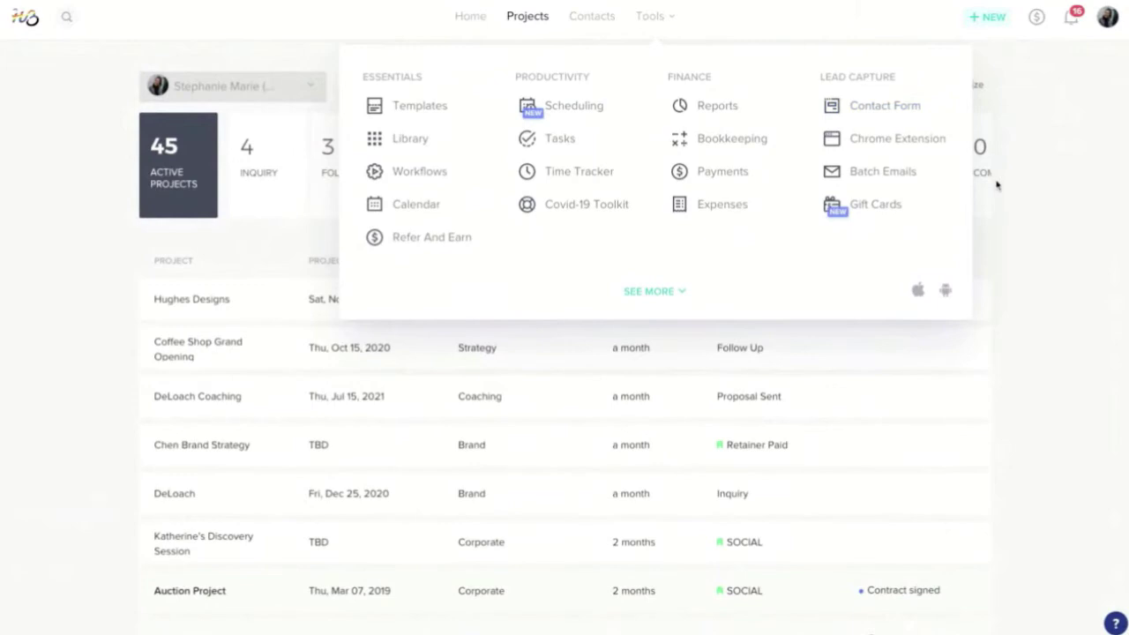
click(1115, 623)
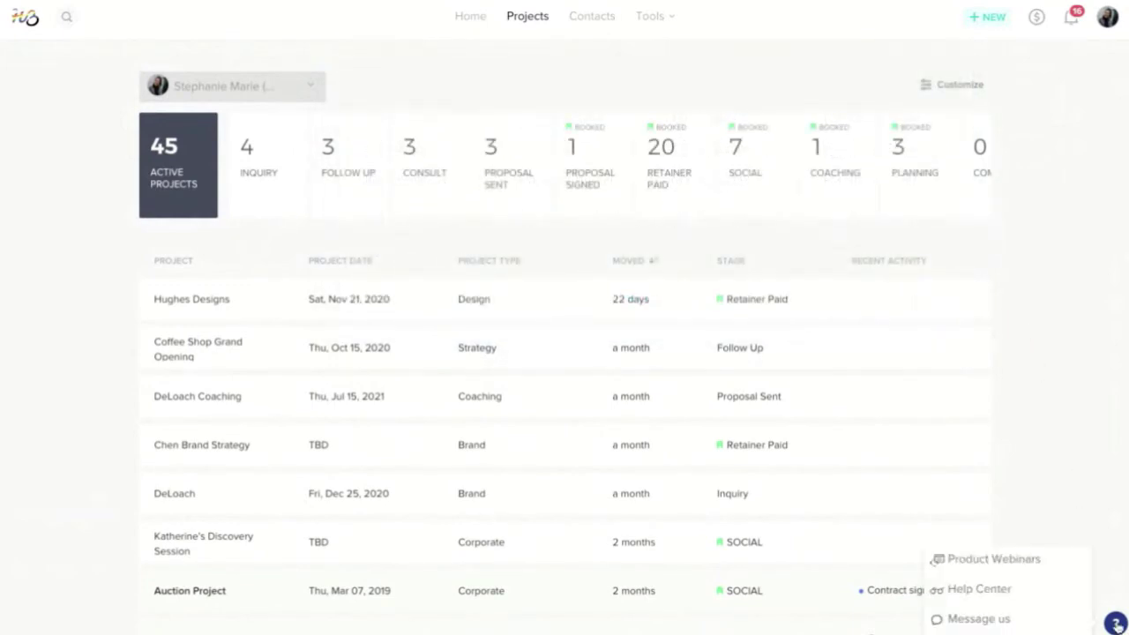
click(993, 598)
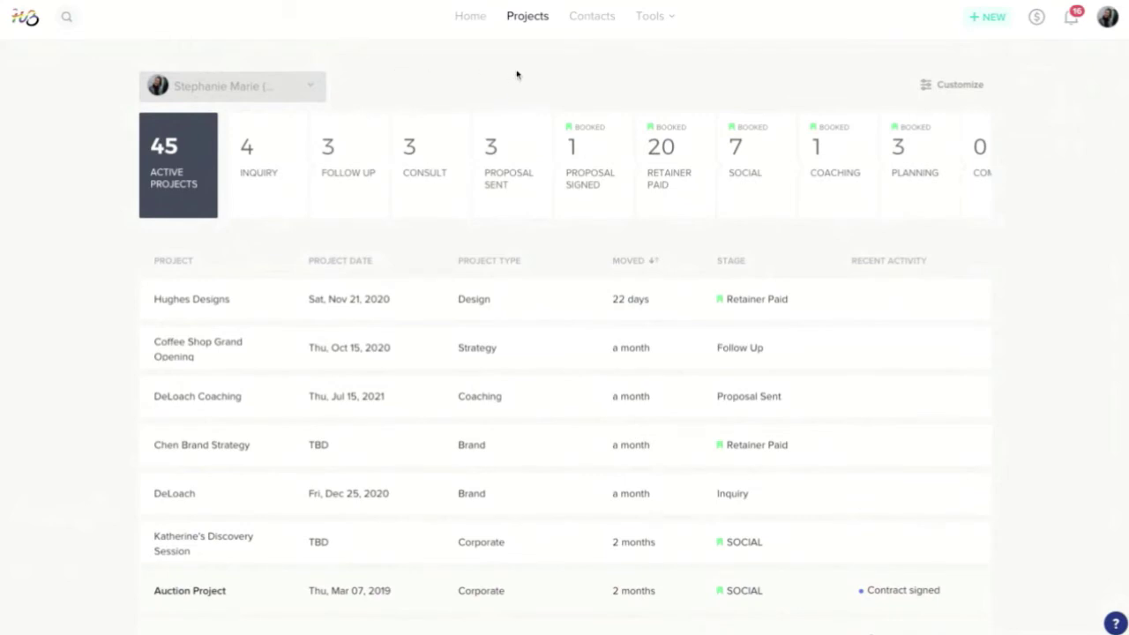
click(660, 19)
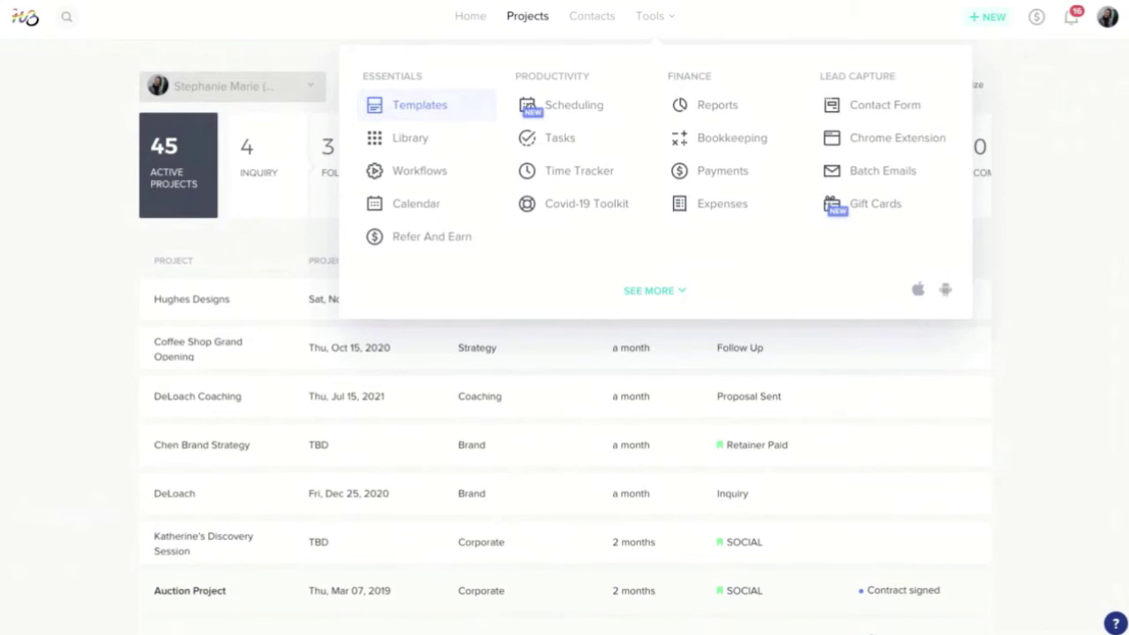
- Open Templates, dismiss the email templates update notice, and browse the package templates
click(420, 105)
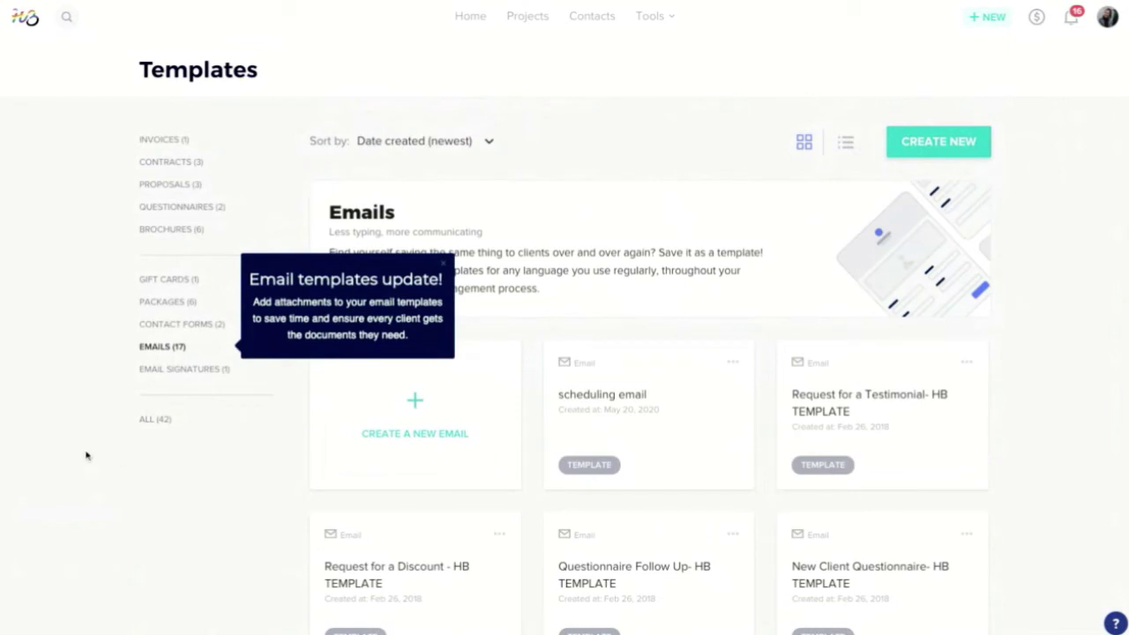
click(443, 265)
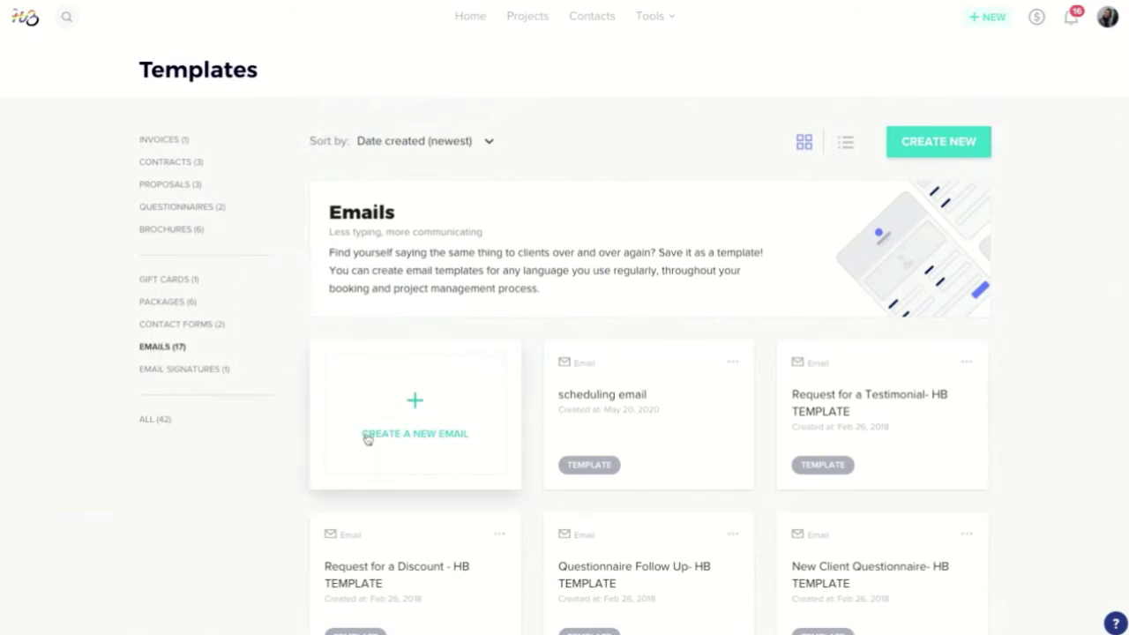
click(176, 302)
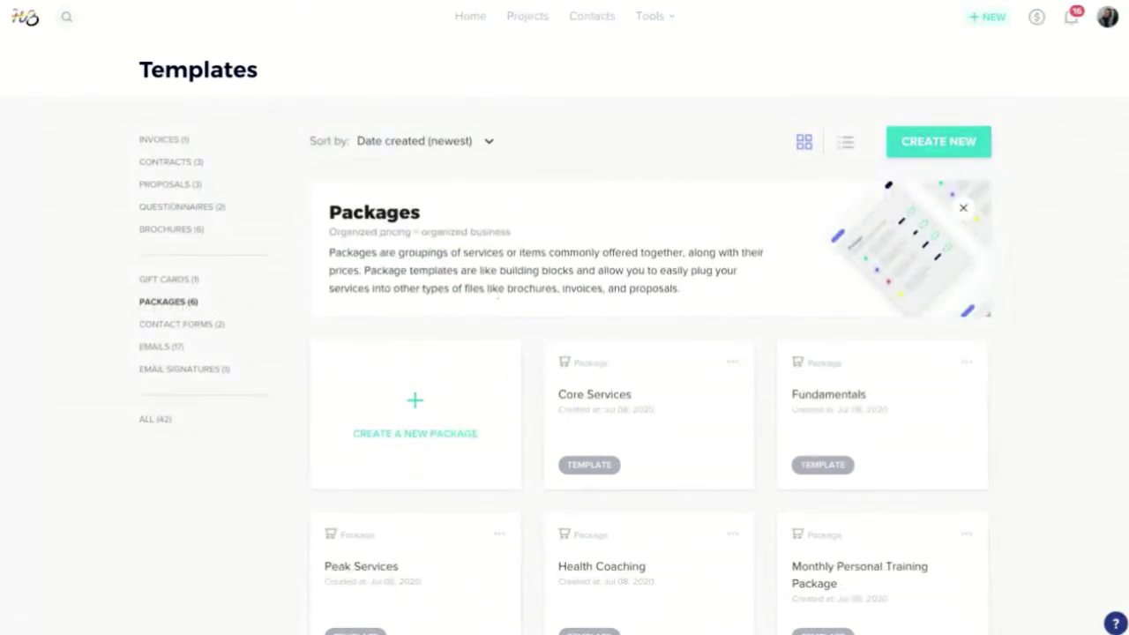
scroll(534, 302, down, 2)
scroll(529, 304, up, 2)
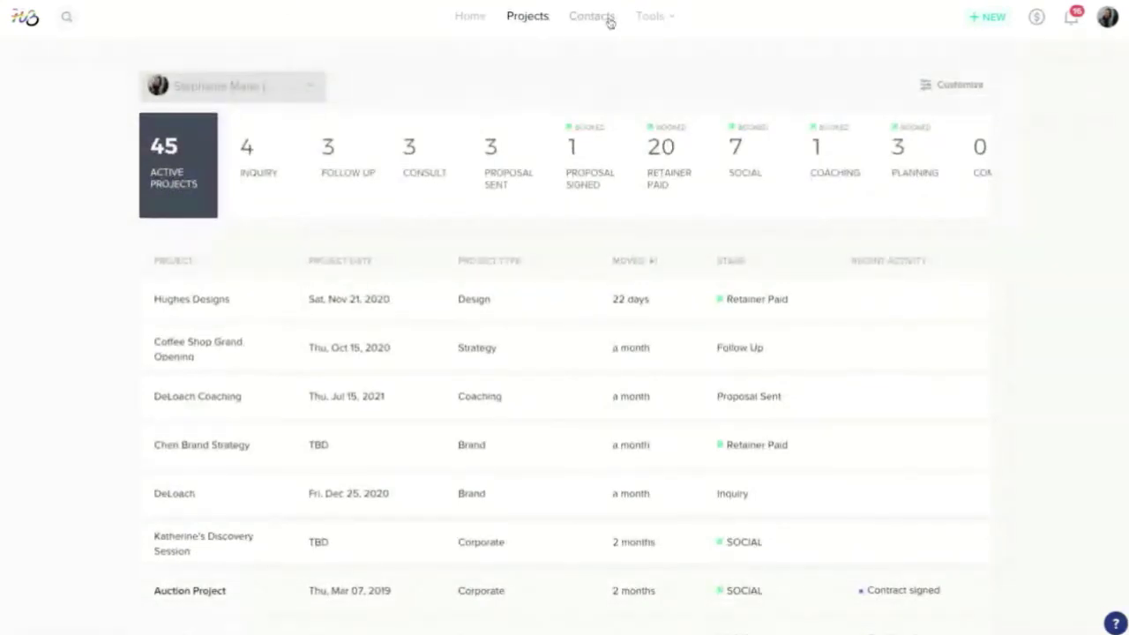
- Glance at the Tools menu, then show the + NEW dropdown for project, client, invoice or meeting
click(649, 16)
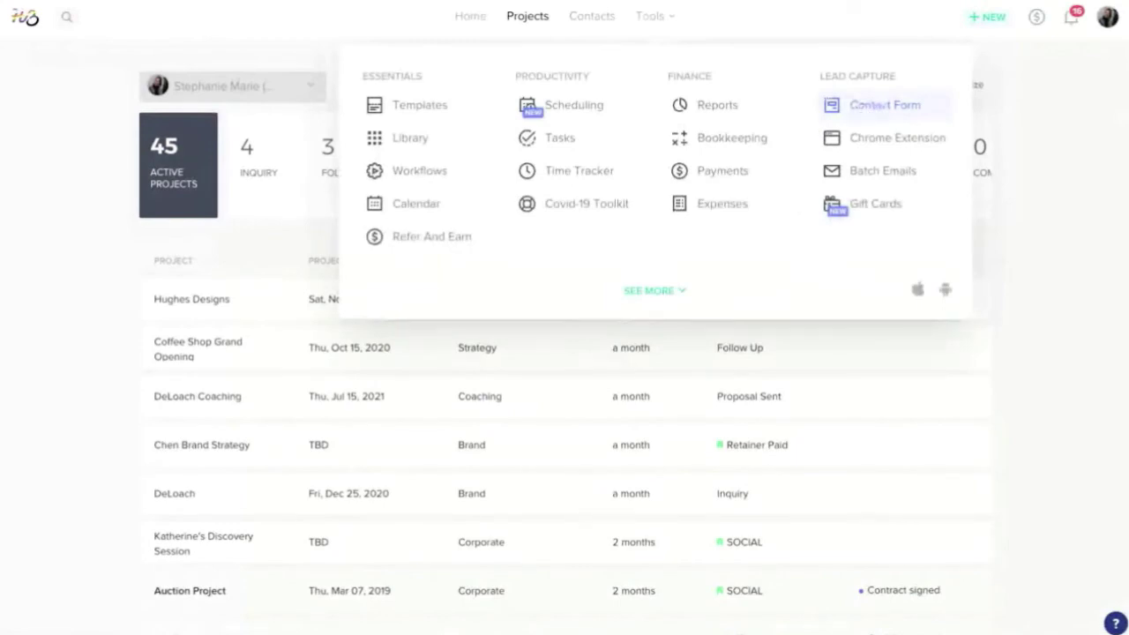
click(995, 17)
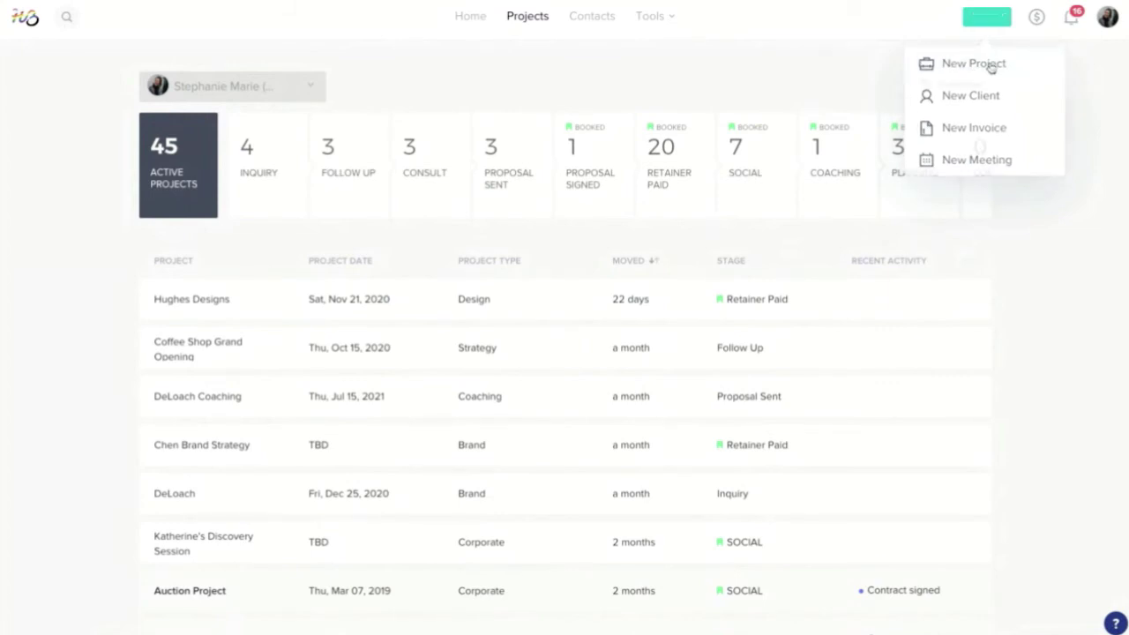
- Start a new project named 'Romey's design' and review the Project type and Lead source lists
click(989, 64)
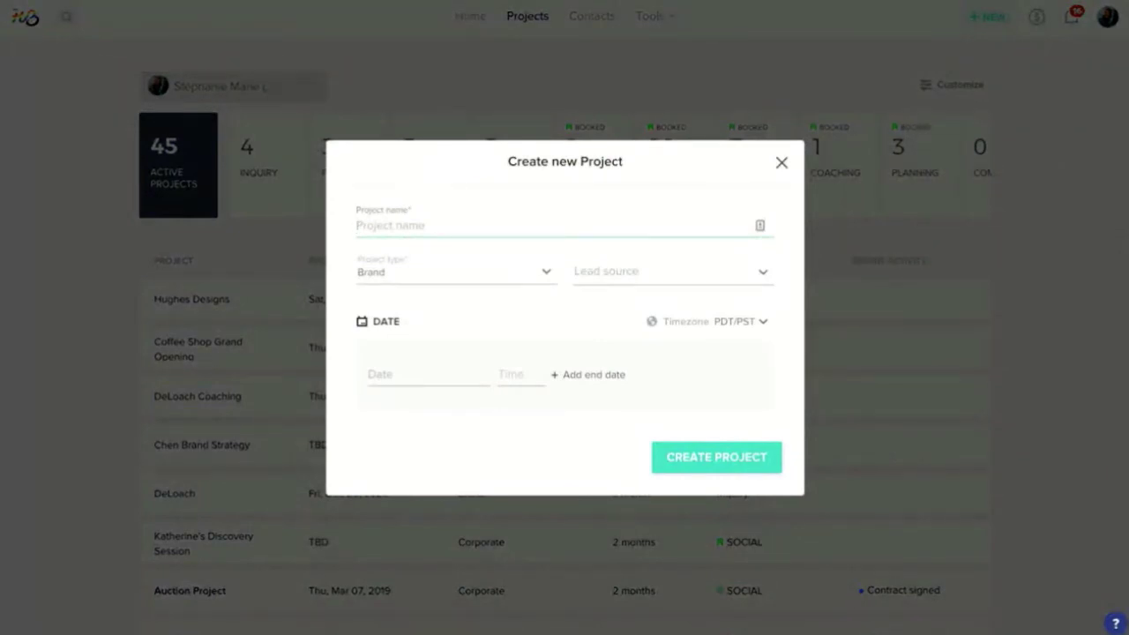
text(Romey's design)
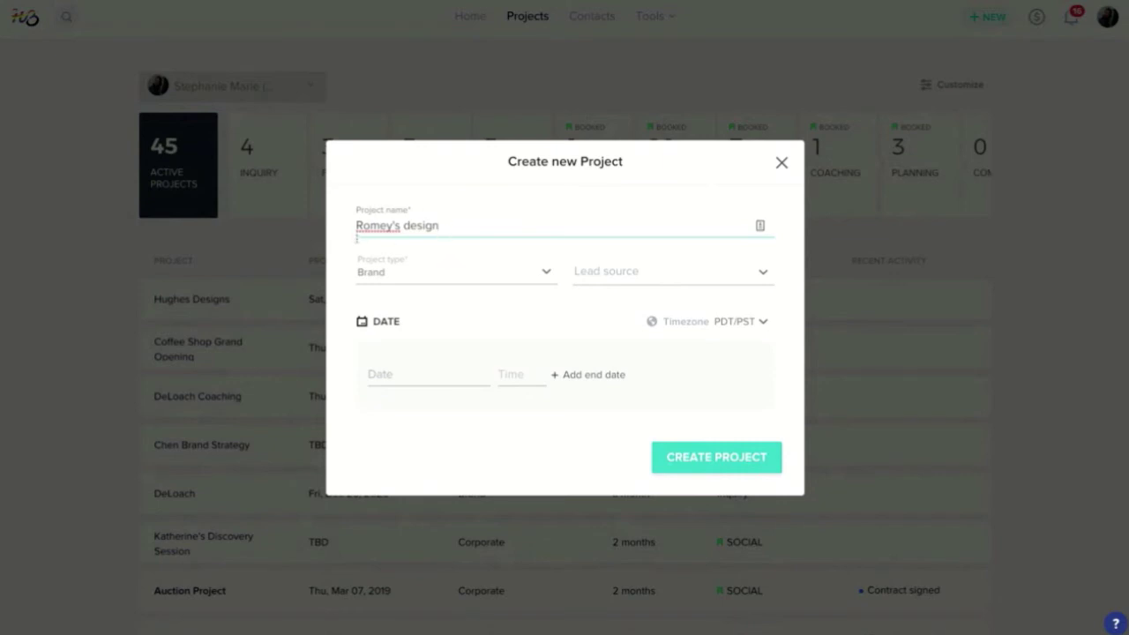
click(420, 280)
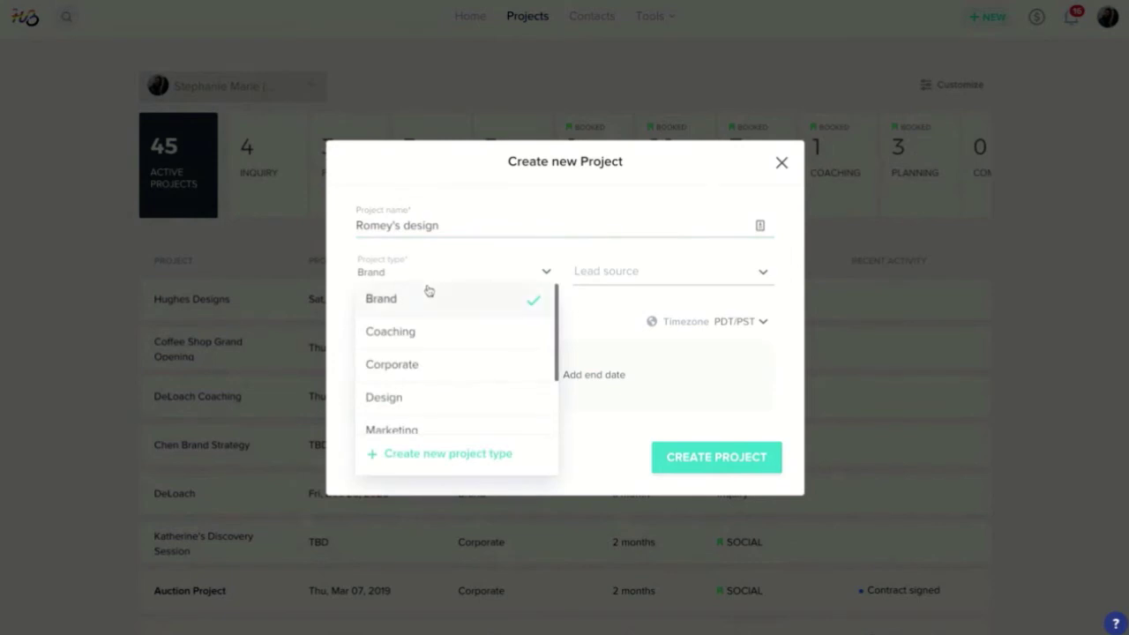
scroll(430, 320, down, 1)
scroll(432, 320, down, 4)
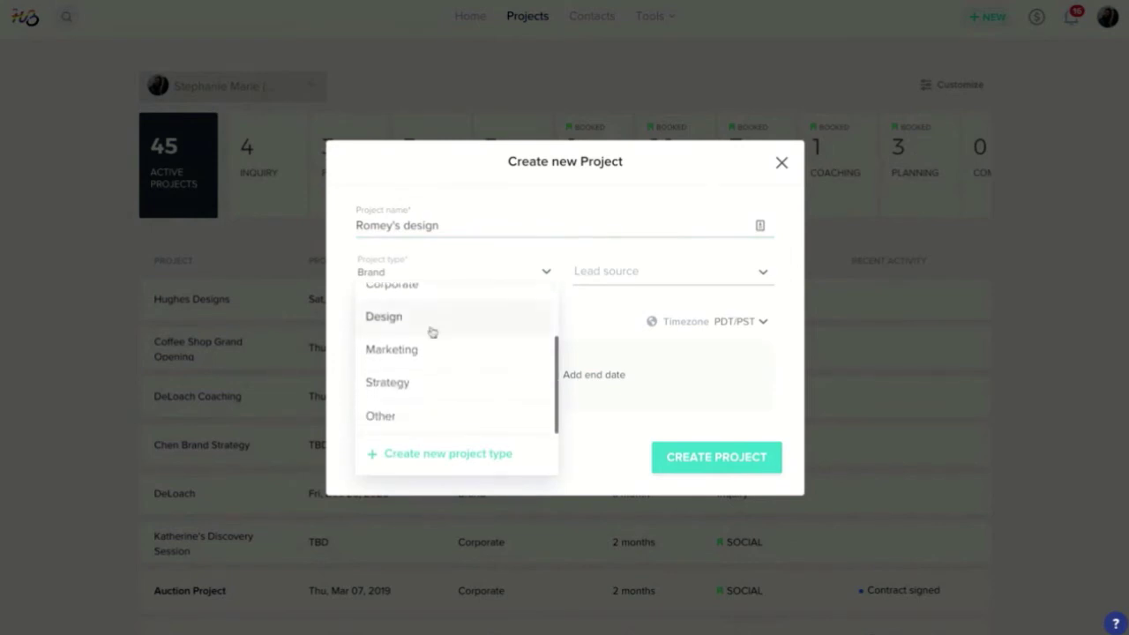
click(609, 279)
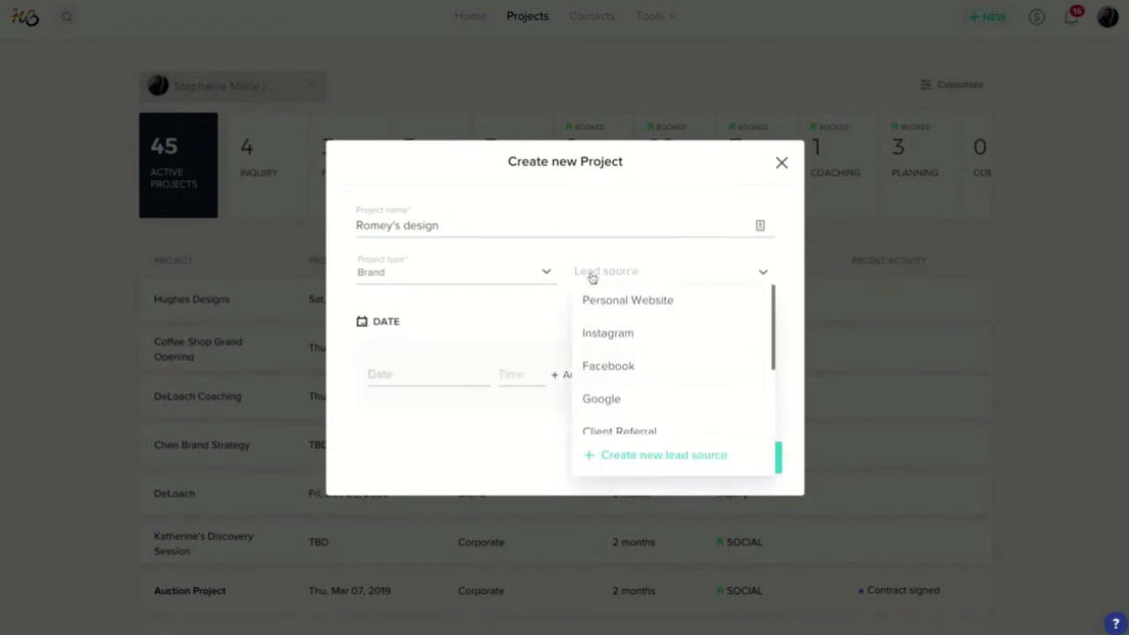
click(479, 320)
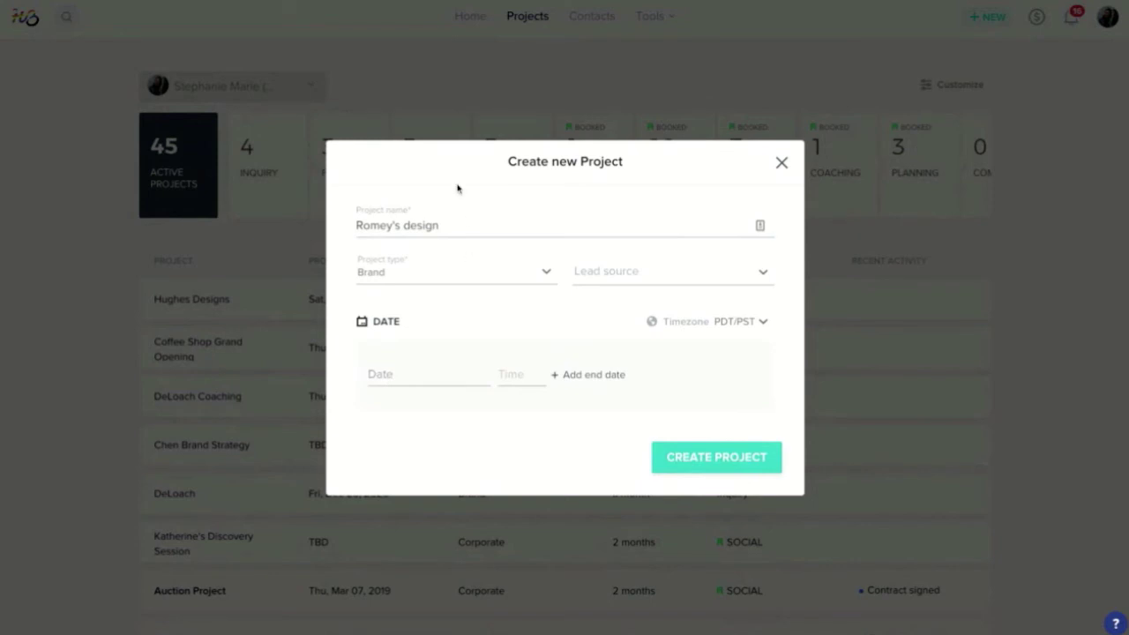
- Date the project Sat, Sep 26, 2020 and create it
click(392, 375)
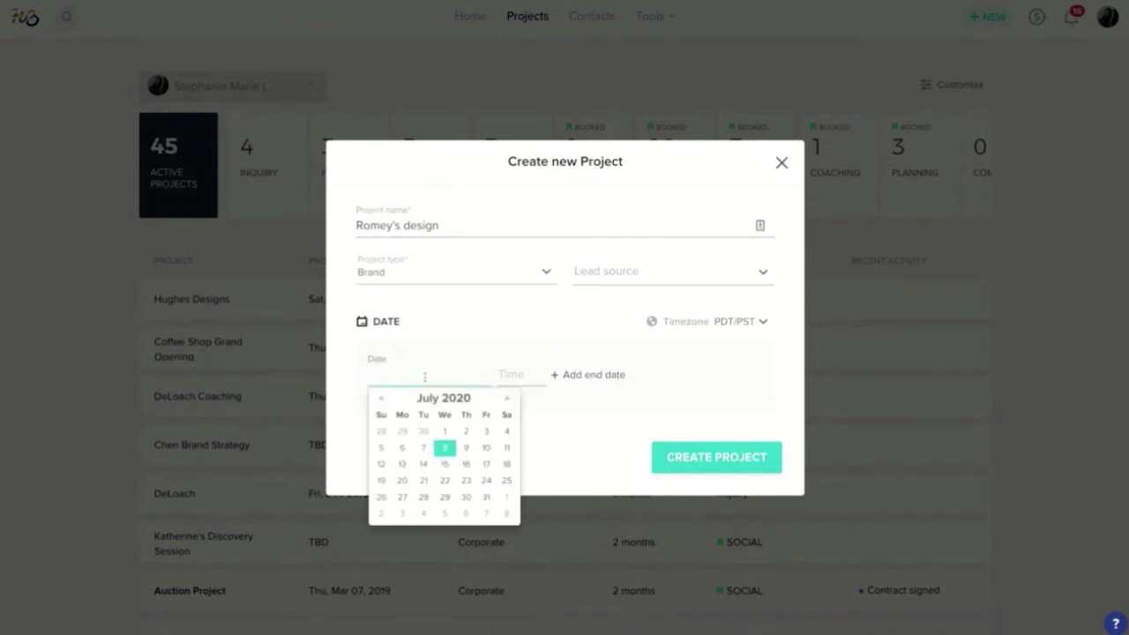
click(509, 401)
click(510, 402)
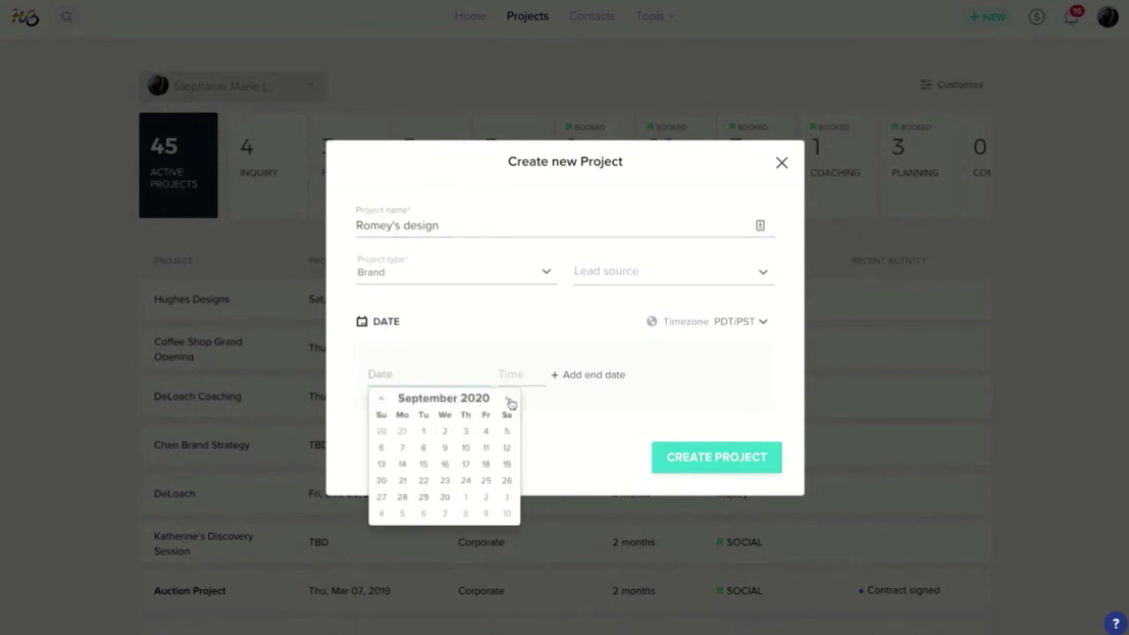
click(507, 480)
click(699, 465)
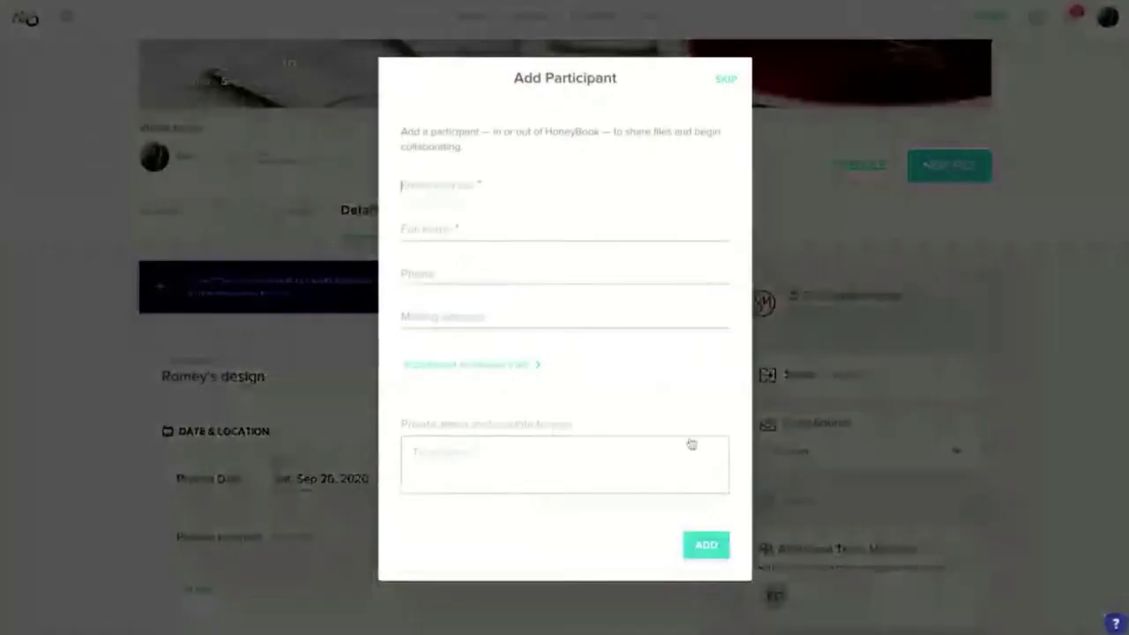
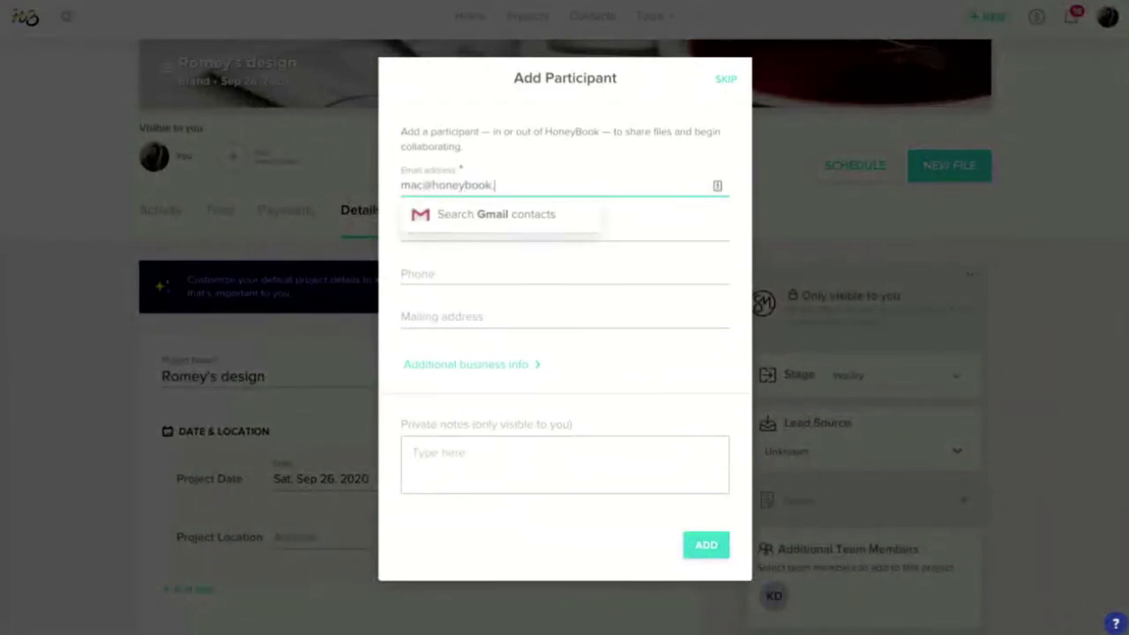
- Enter the client's e-mail address and full name in Add Participant and add them
key(Tab)
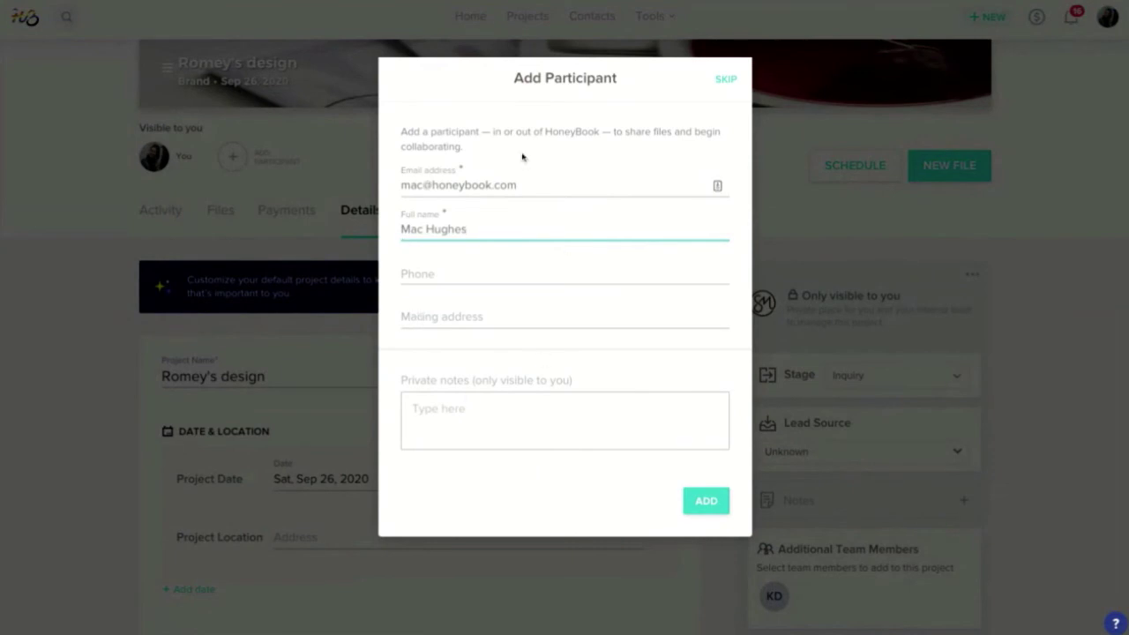
click(713, 504)
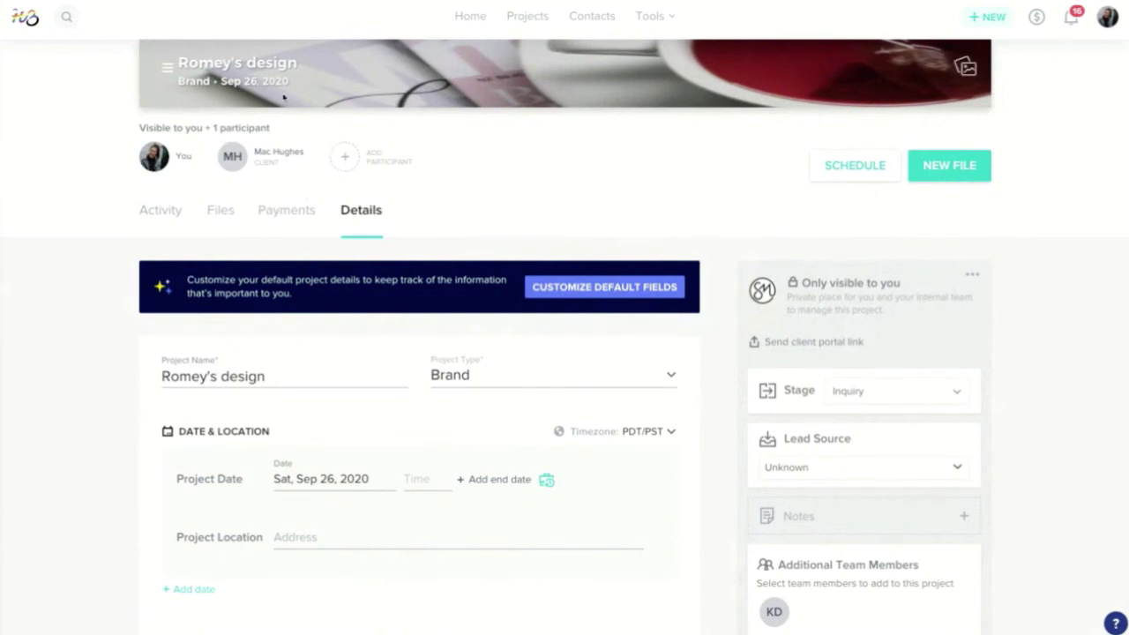
- From the project's Activity feed and message composer, bring up the NEW FILE type menu
click(159, 218)
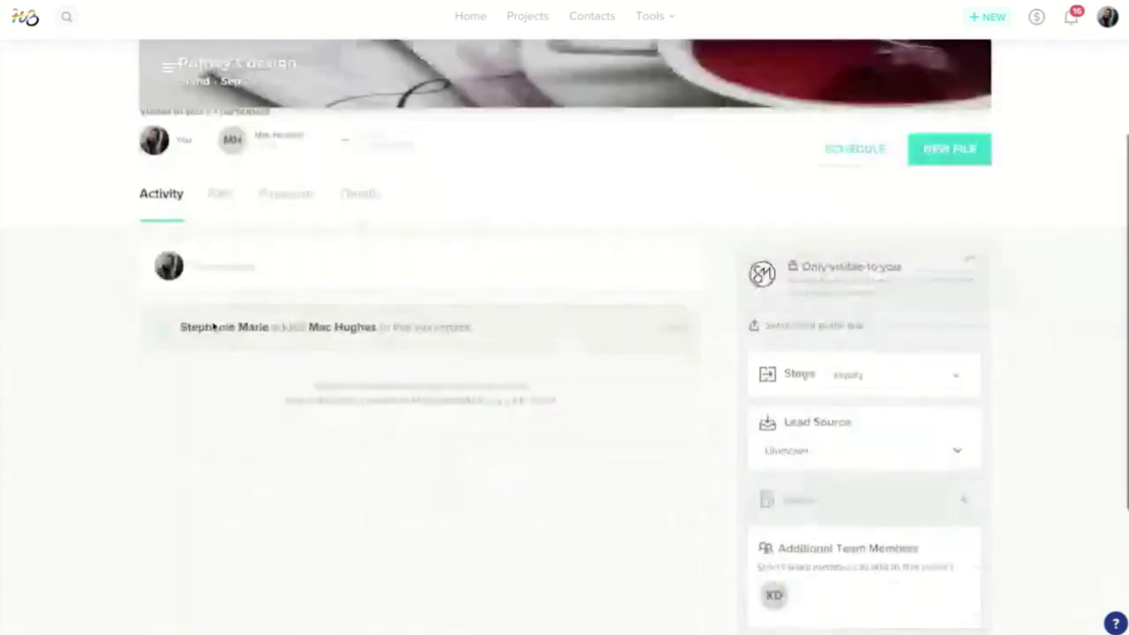
click(220, 282)
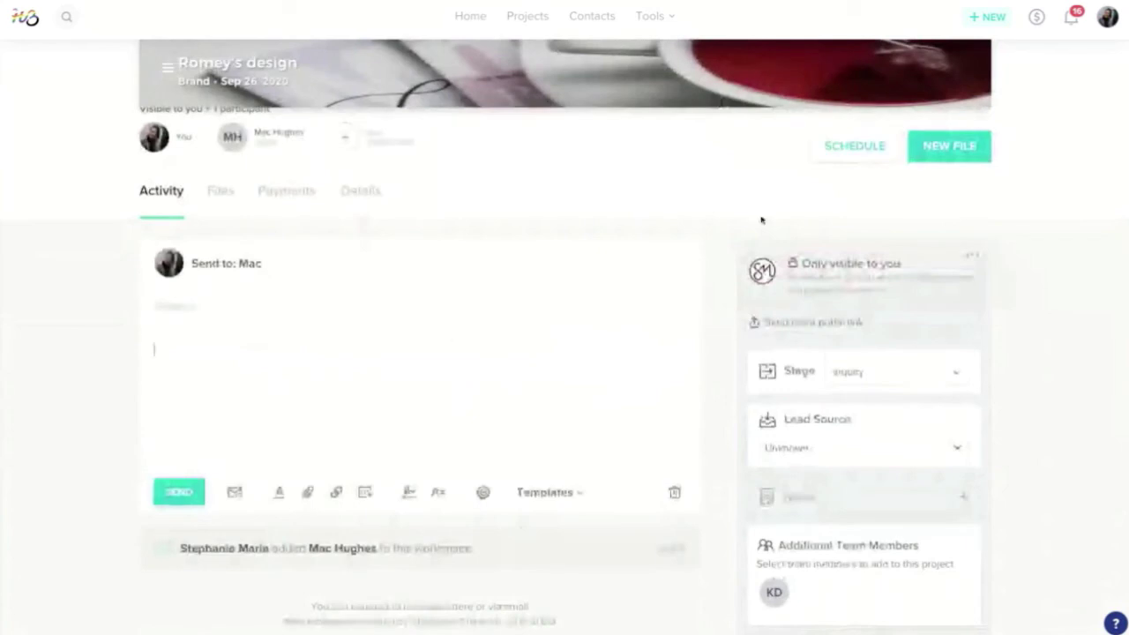
click(946, 154)
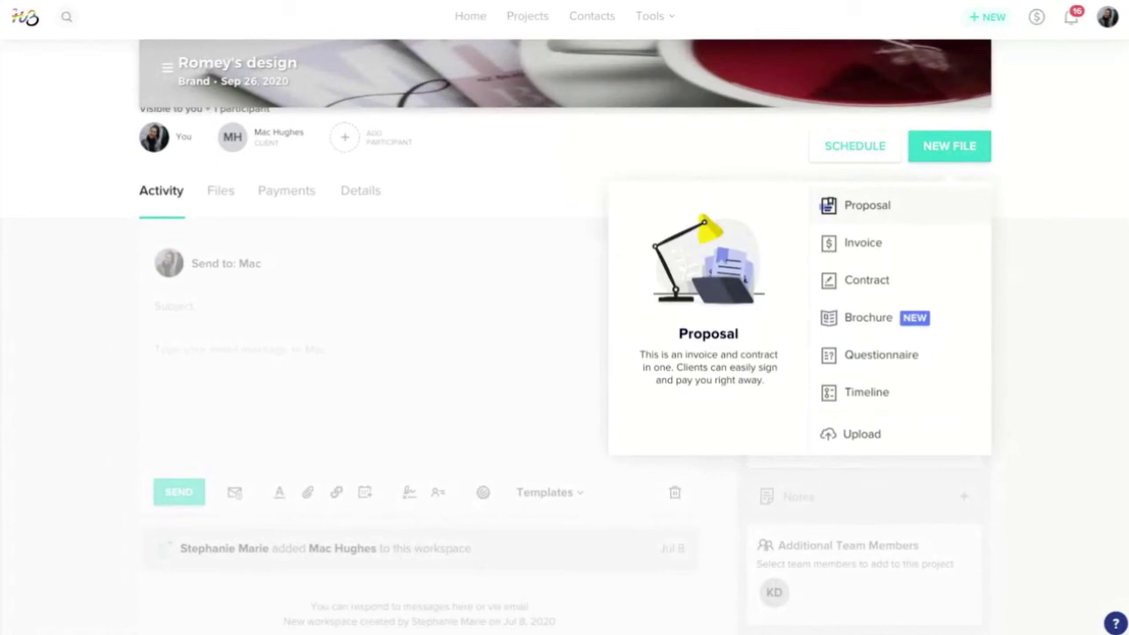
- Create a blank proposal, browse the new-item list to Packages, then discard the empty row
click(874, 210)
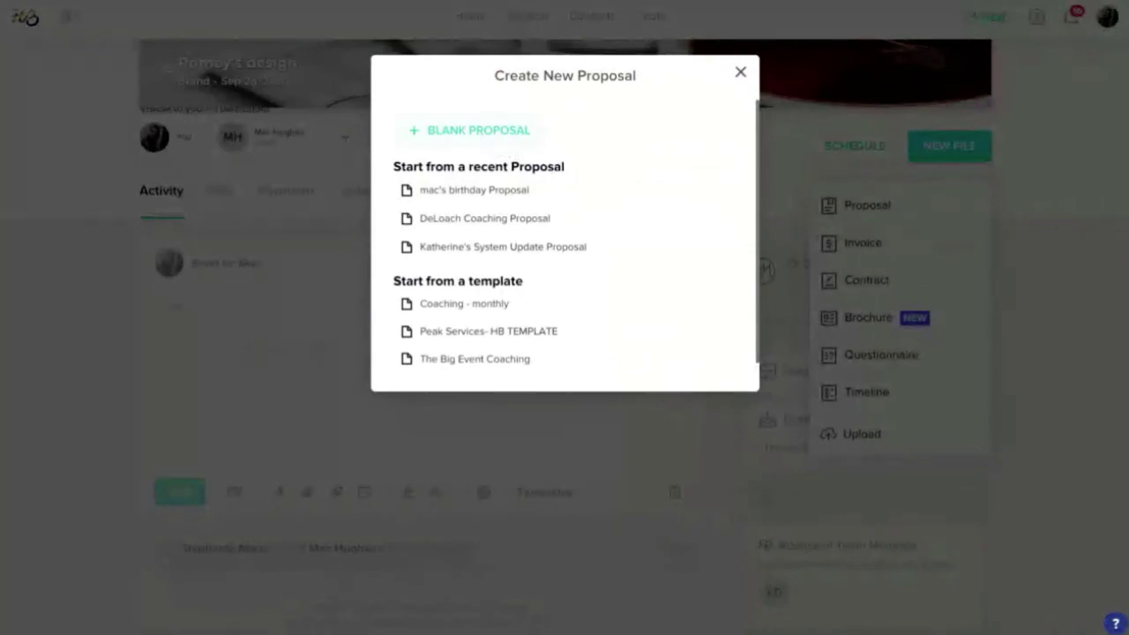
click(476, 129)
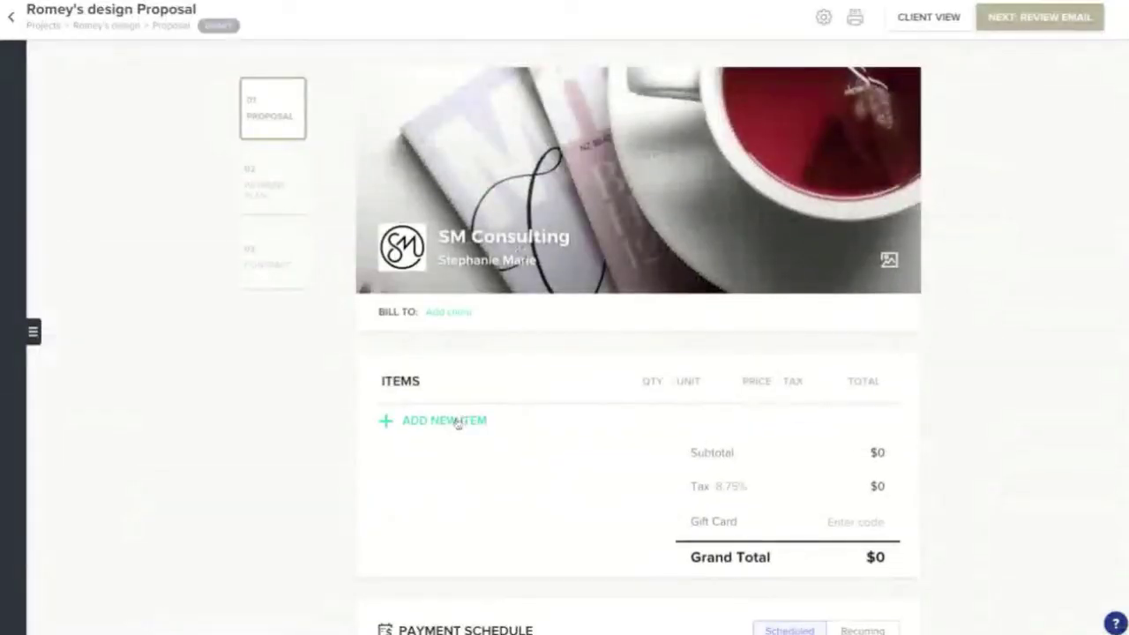
click(451, 423)
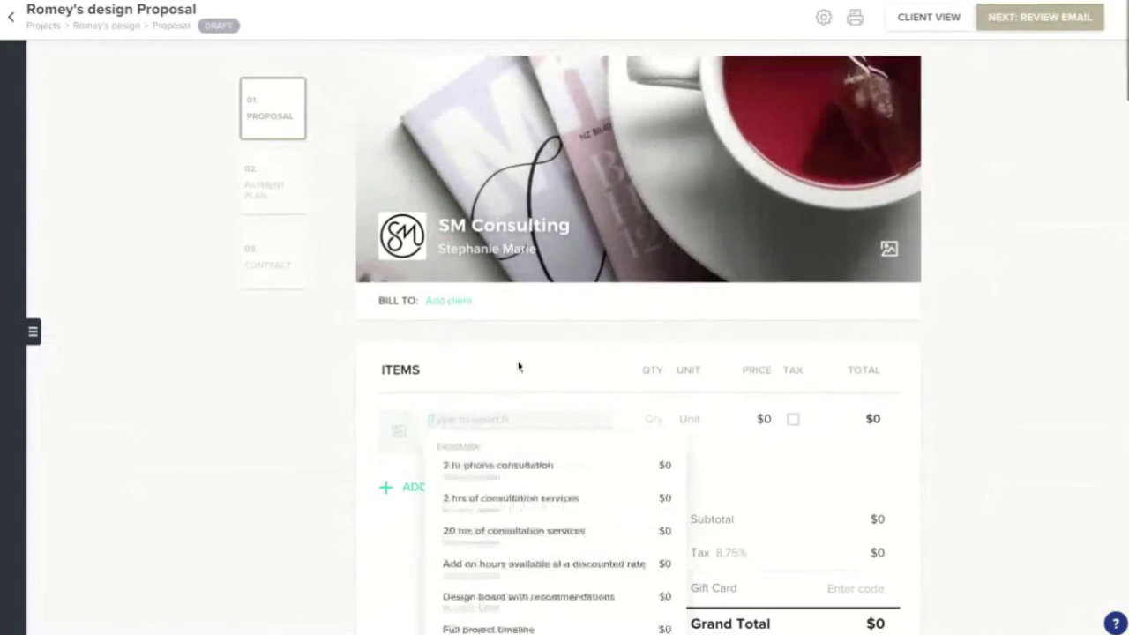
scroll(534, 443, down, 6)
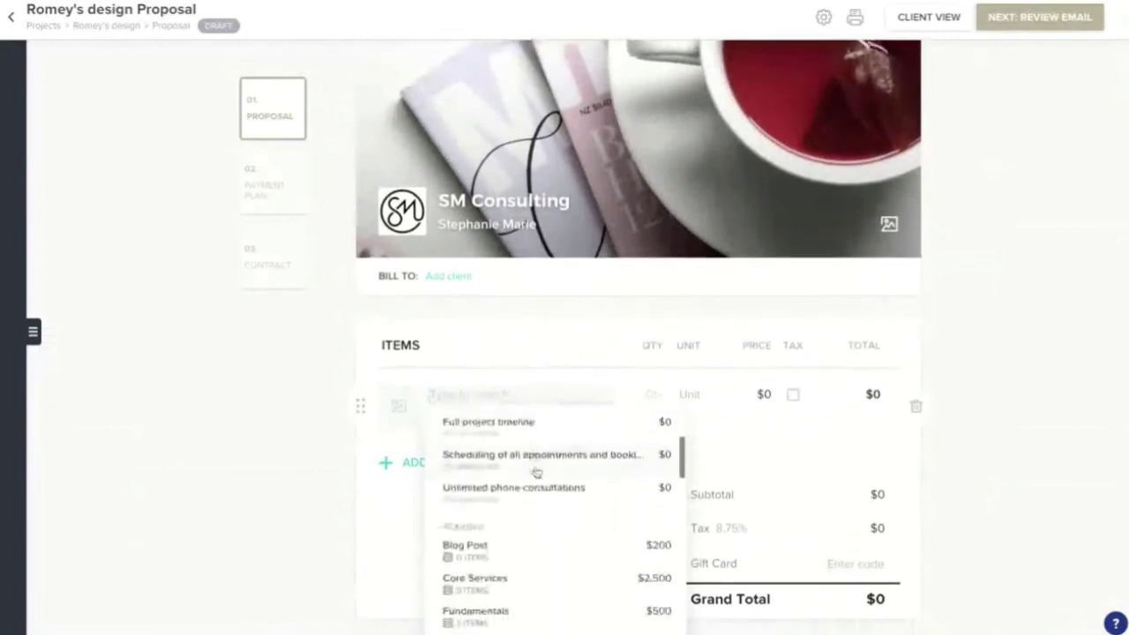
drag(491, 433, 488, 434)
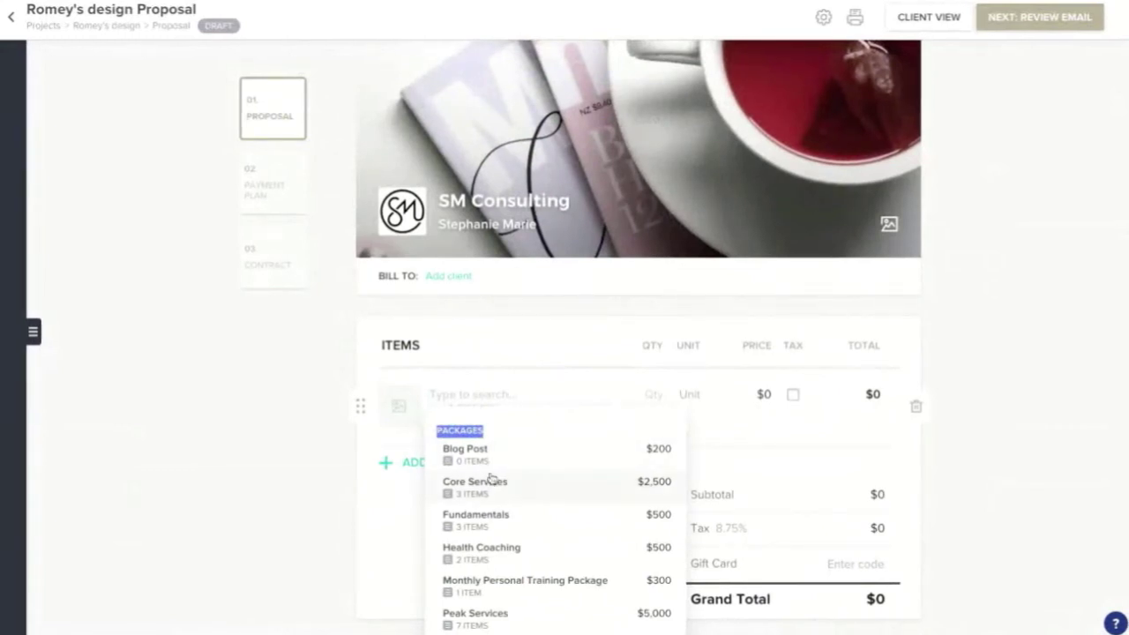
scroll(491, 477, up, 2)
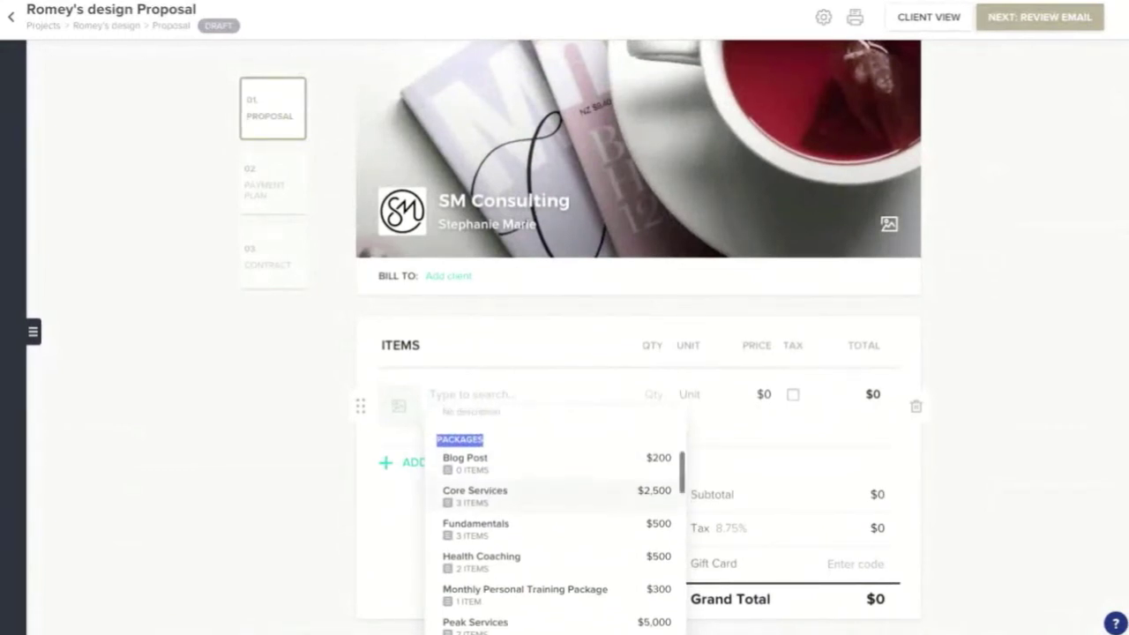
scroll(491, 476, down, 1)
scroll(491, 477, down, 1)
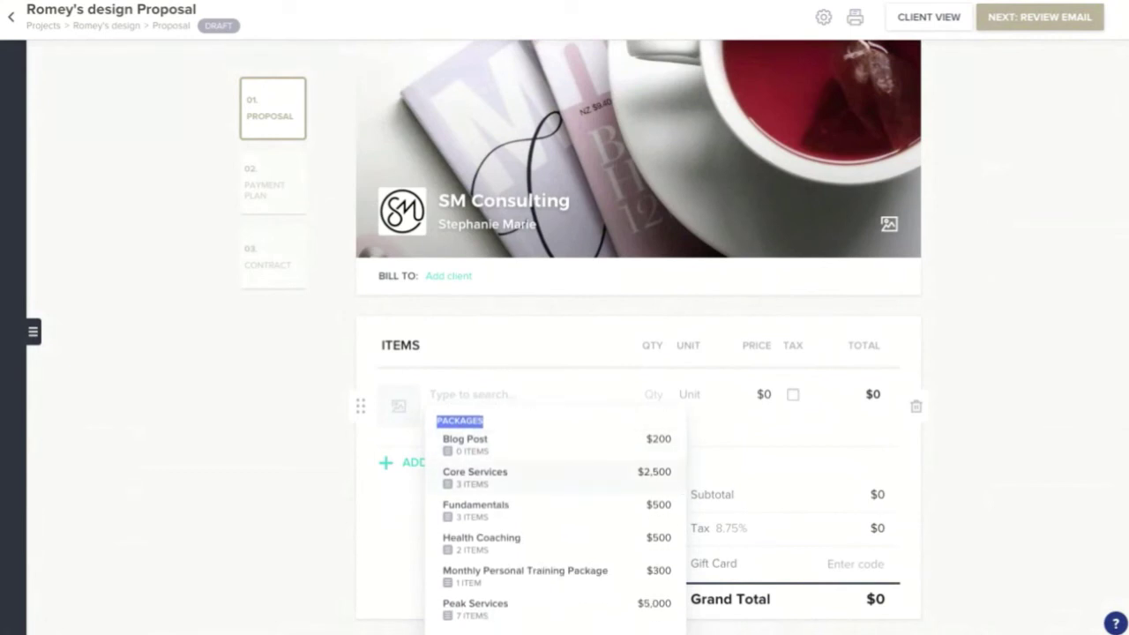
key(Escape)
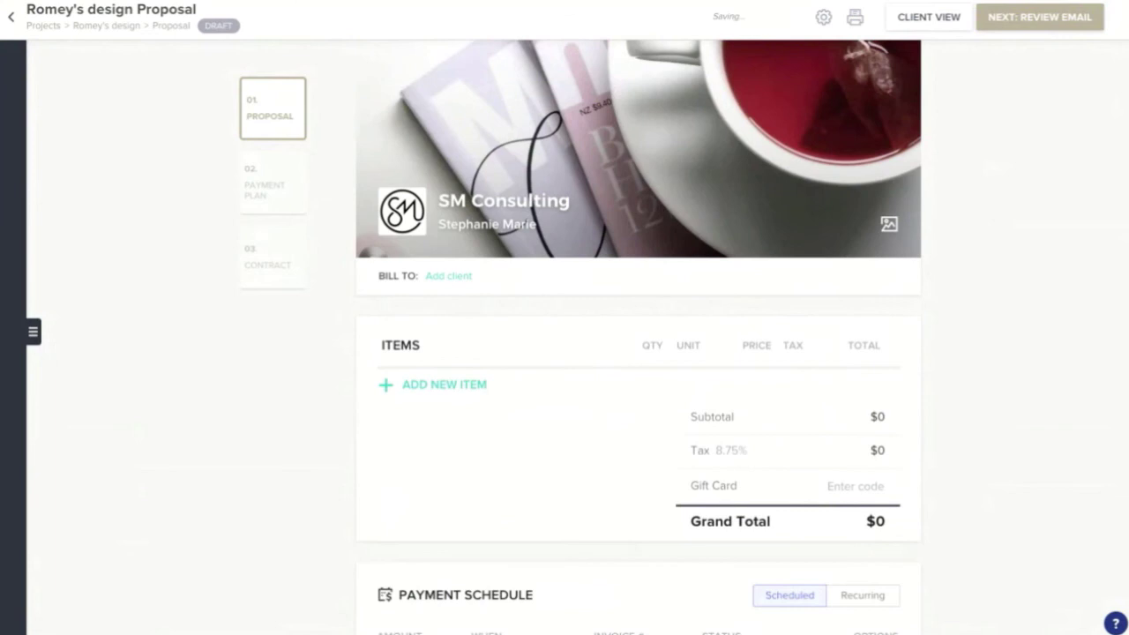
- Change the Core Services package price from $2,500 to $2,000
scroll(556, 441, down, 1)
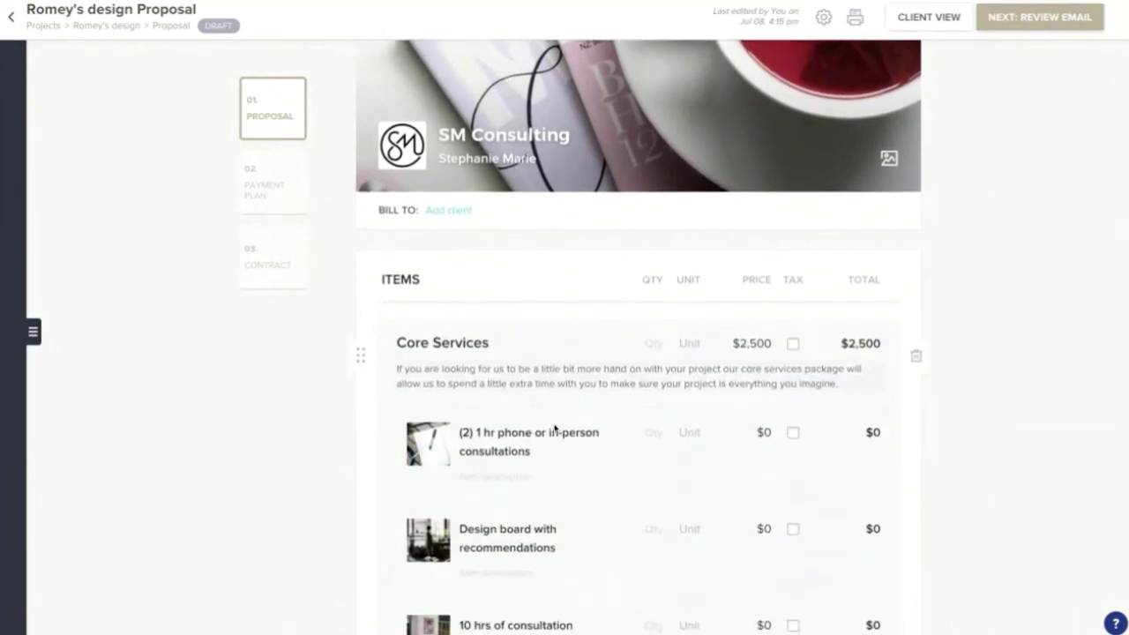
scroll(564, 414, down, 2)
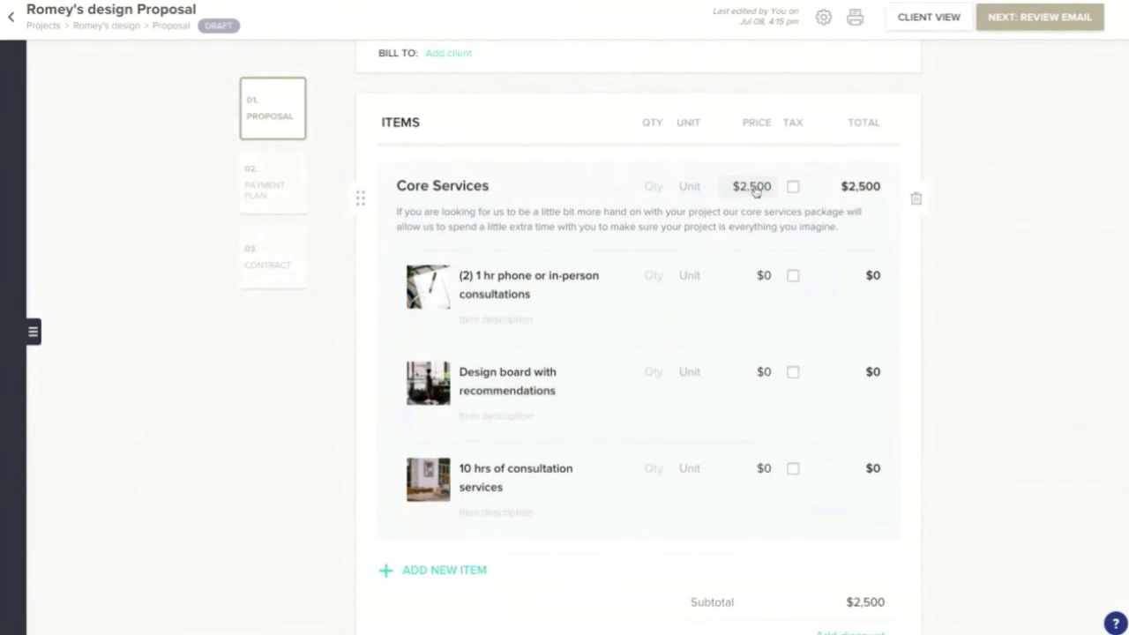
click(754, 188)
key(BackSpace)
text(0)
click(741, 216)
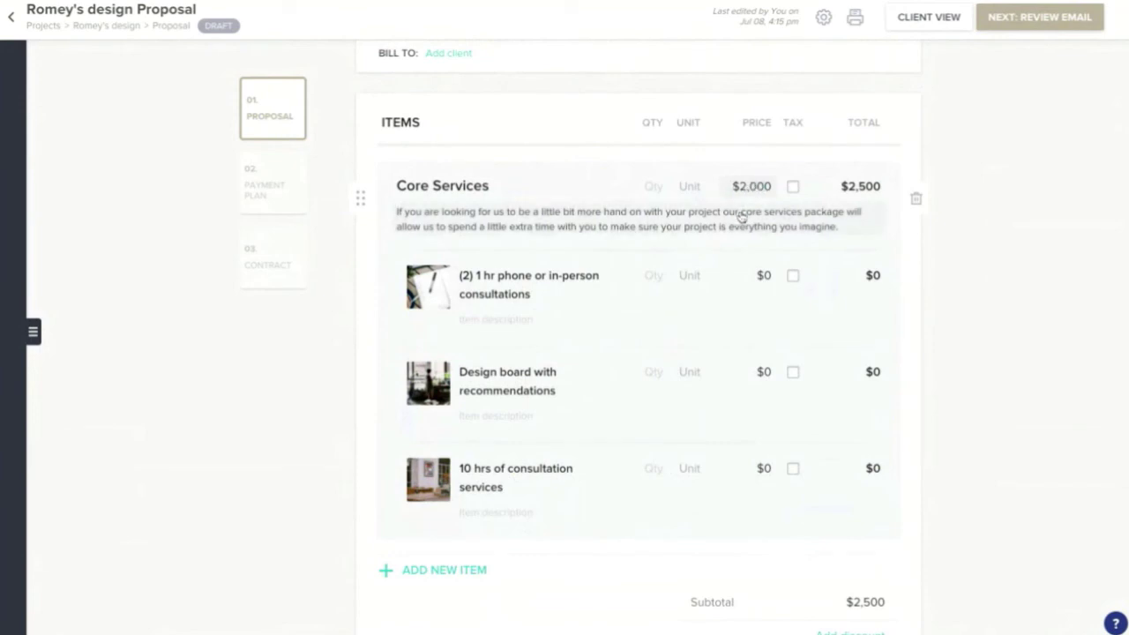
triple_click(542, 212)
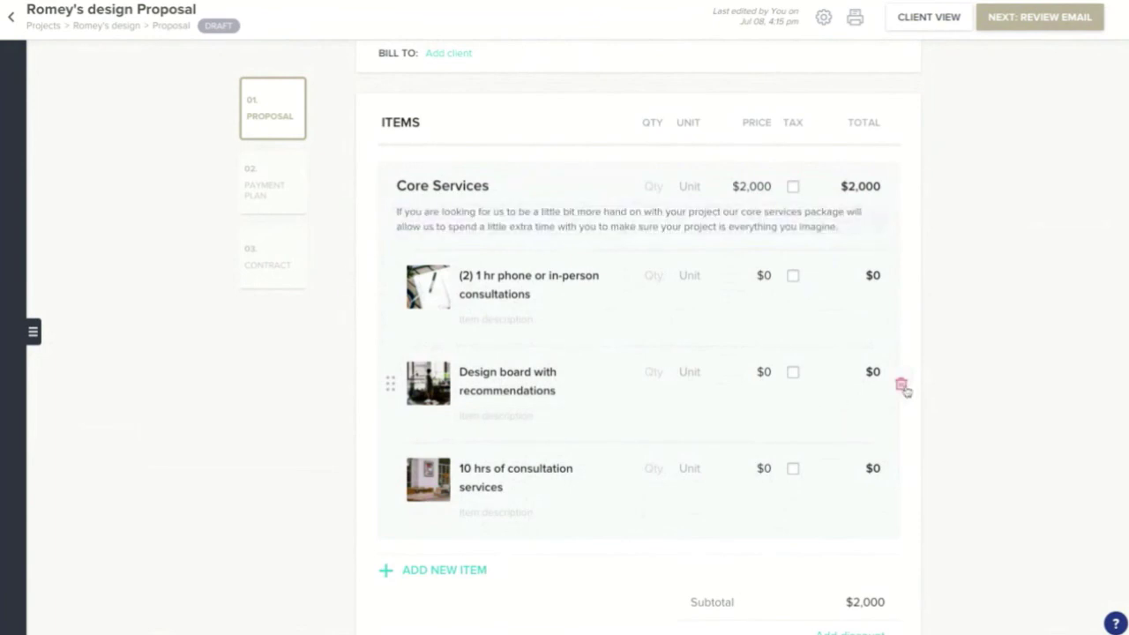
- Review the two $1,000 payments in the schedule and the filled service contract
scroll(882, 352, down, 5)
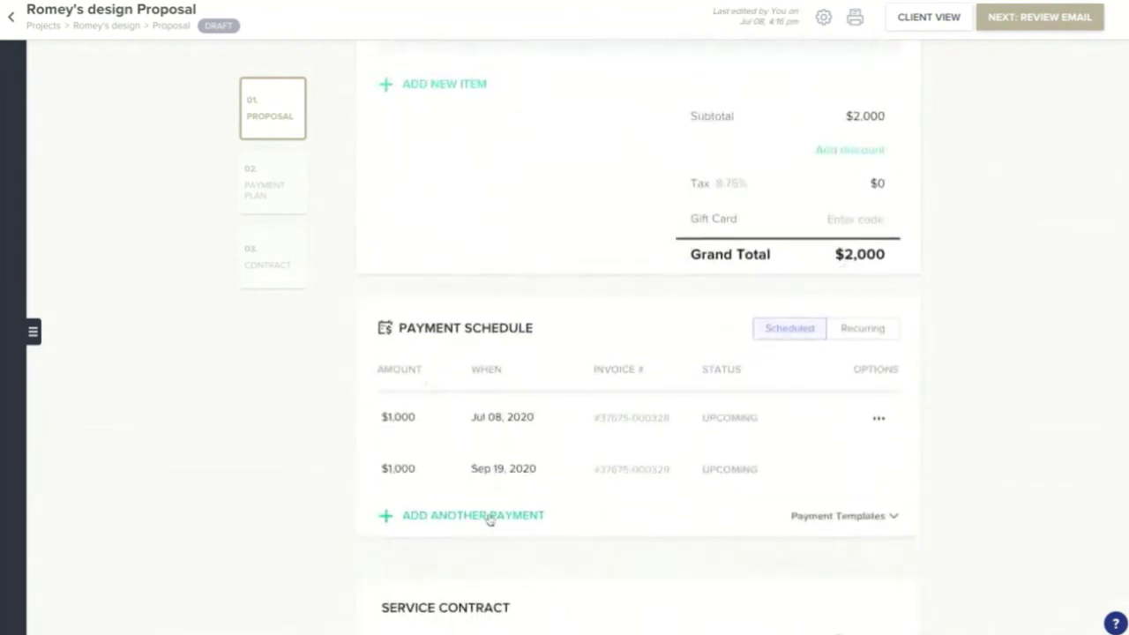
click(399, 419)
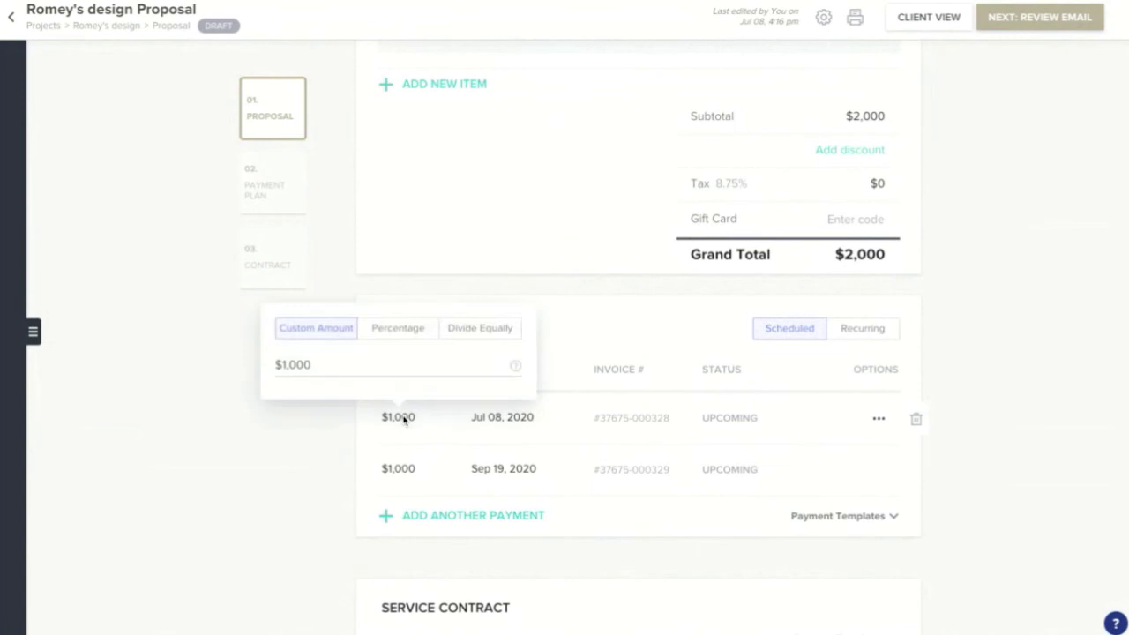
click(499, 420)
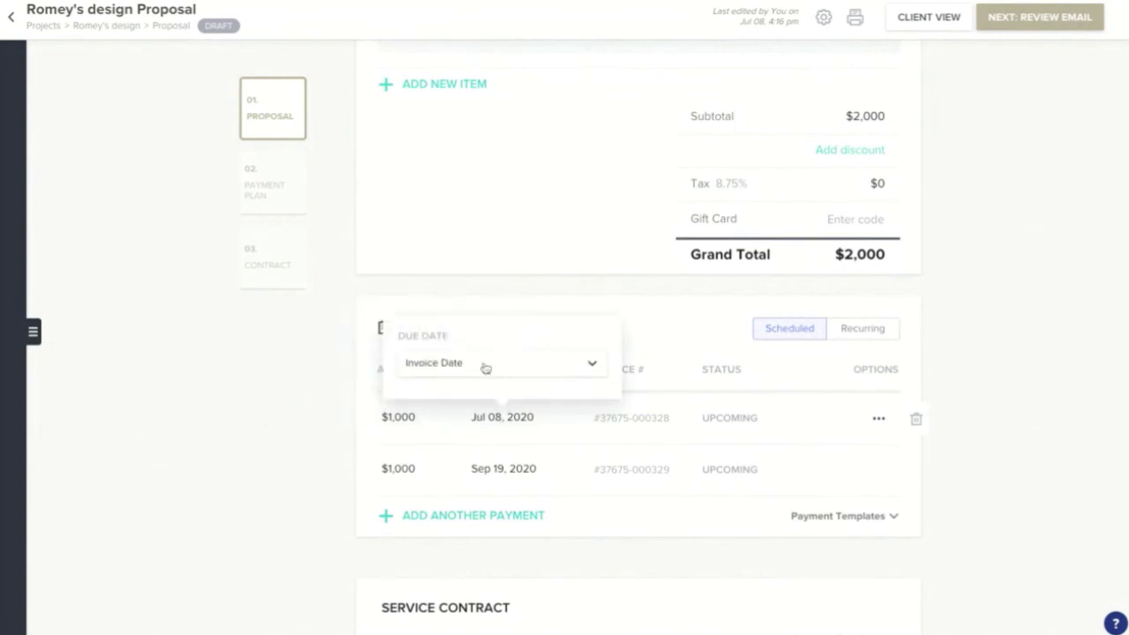
scroll(520, 461, down, 1)
scroll(521, 455, down, 7)
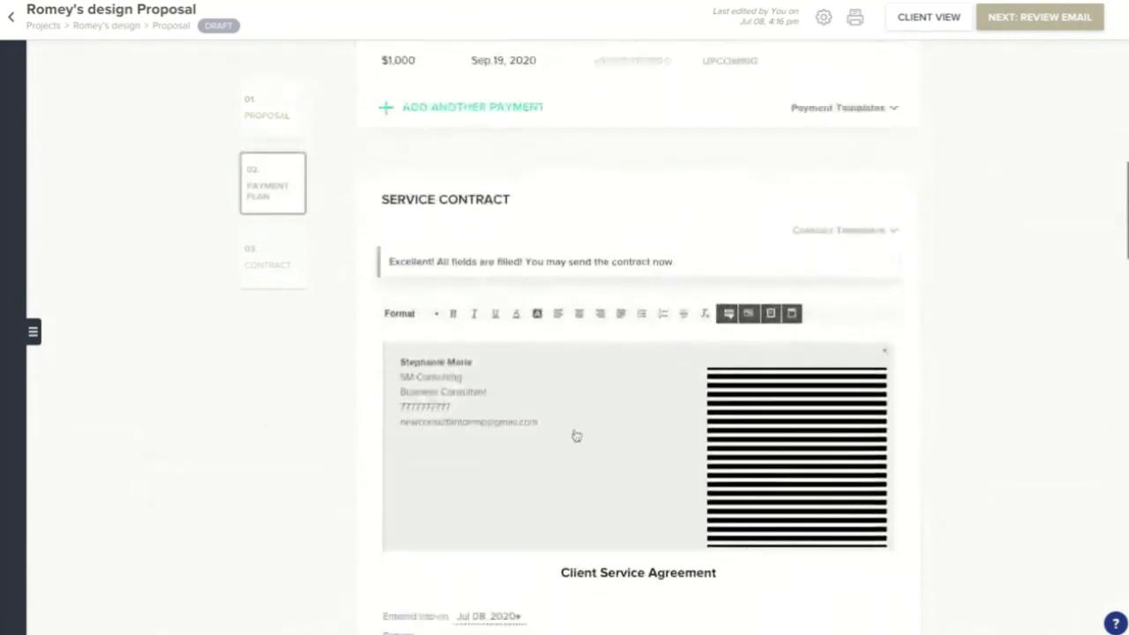
scroll(576, 433, down, 8)
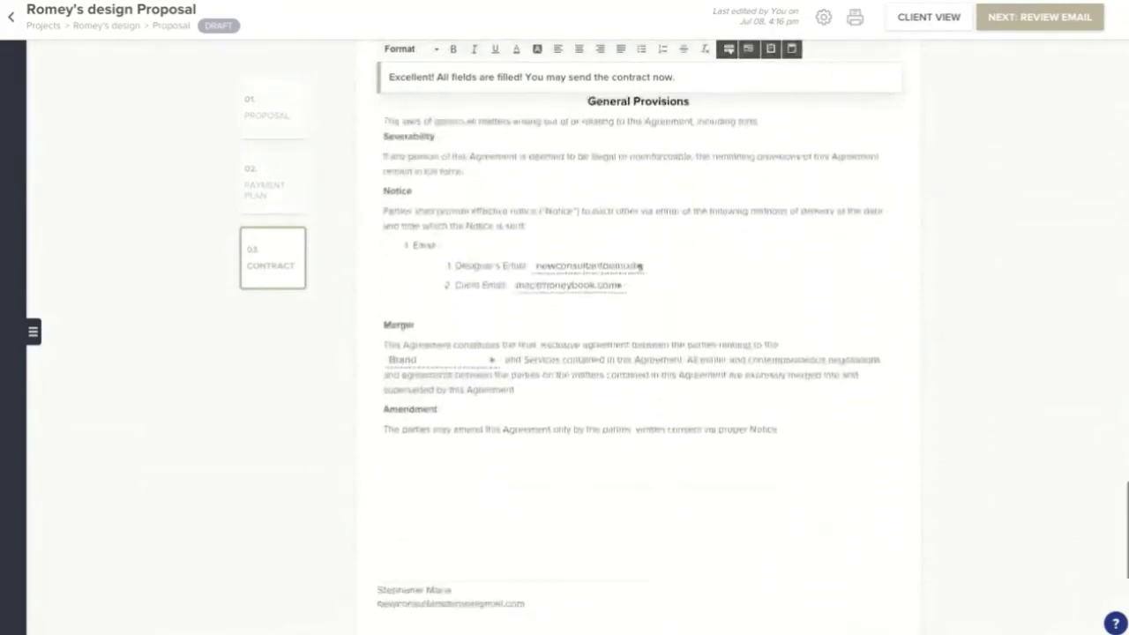
scroll(638, 358, down, 1)
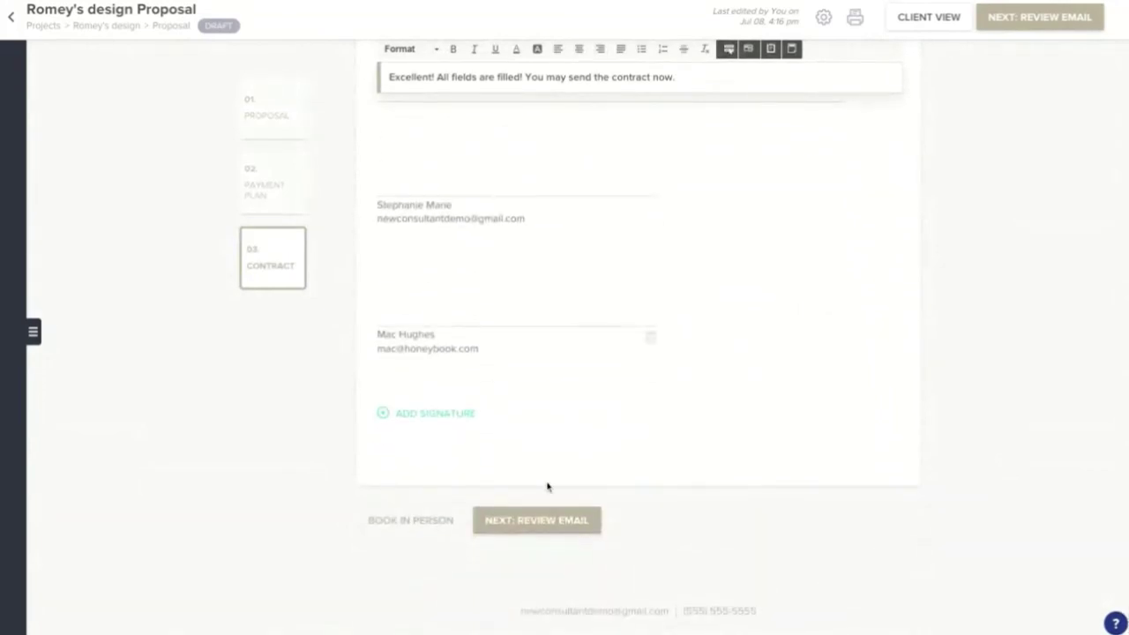
- Add a 'personal touch!' line below the greeting in the proposal email and send it to the client
click(1054, 23)
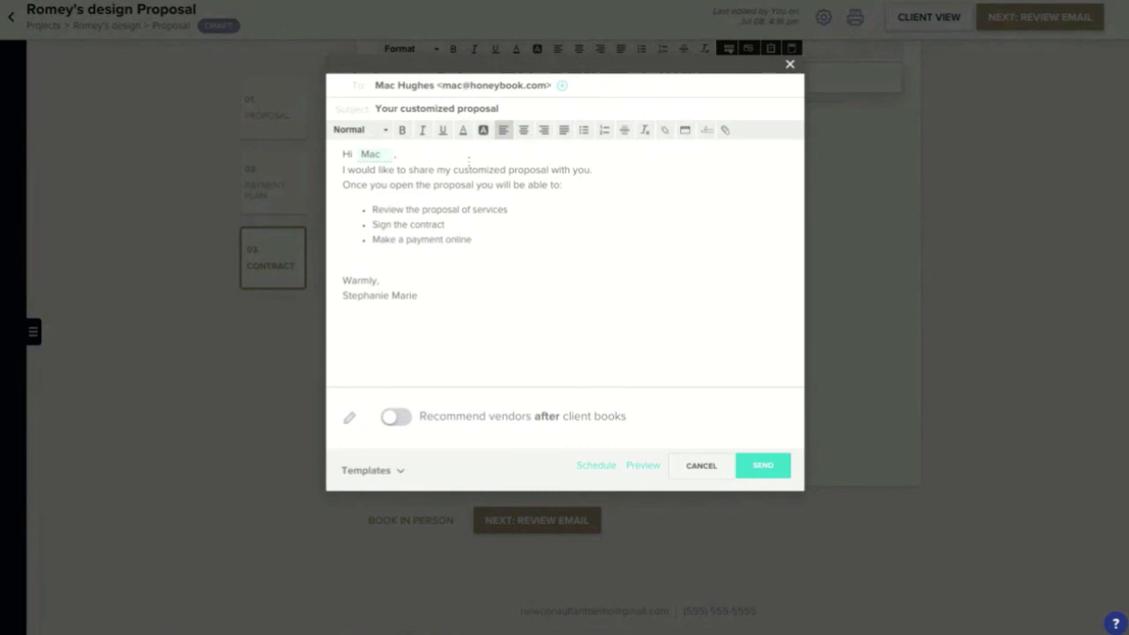
key(Return)
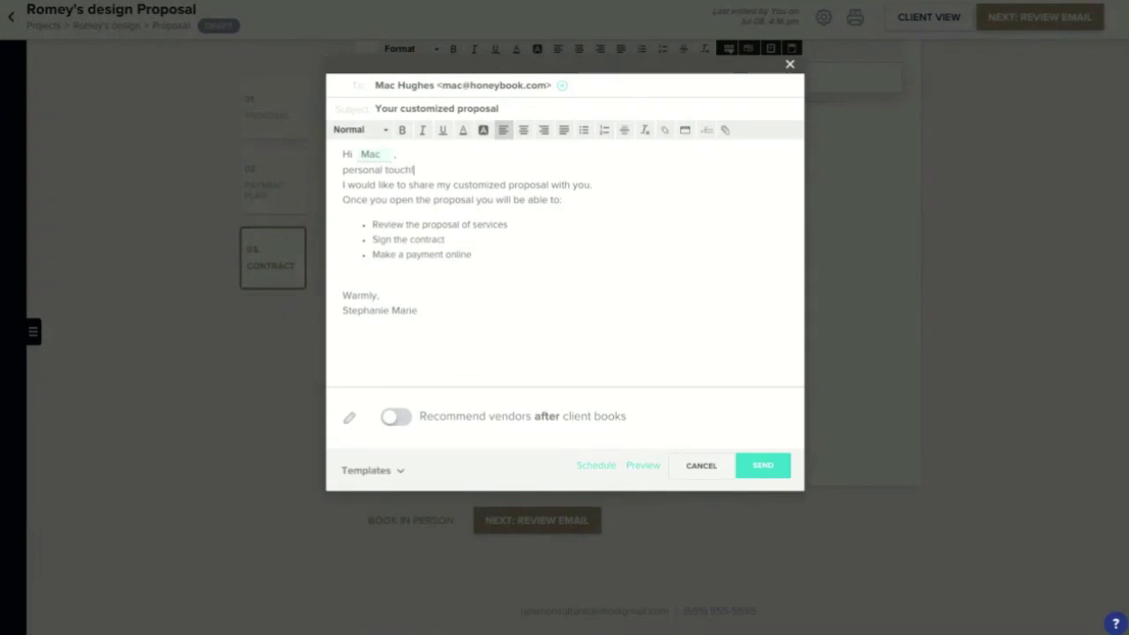
text(personal touch!)
key(Return)
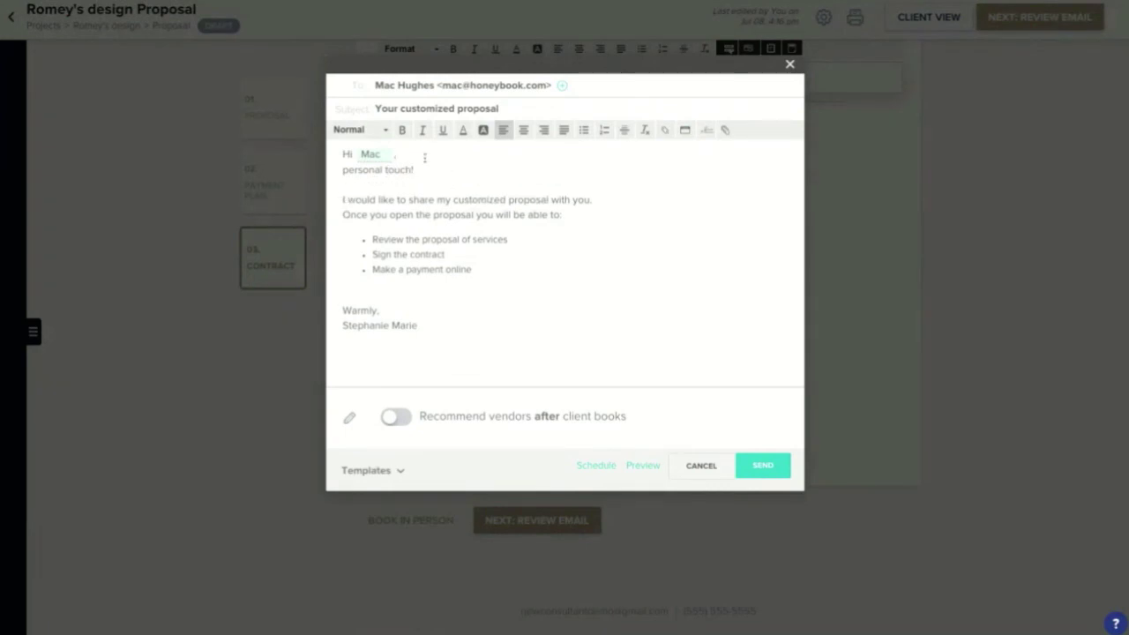
key(Return)
click(760, 466)
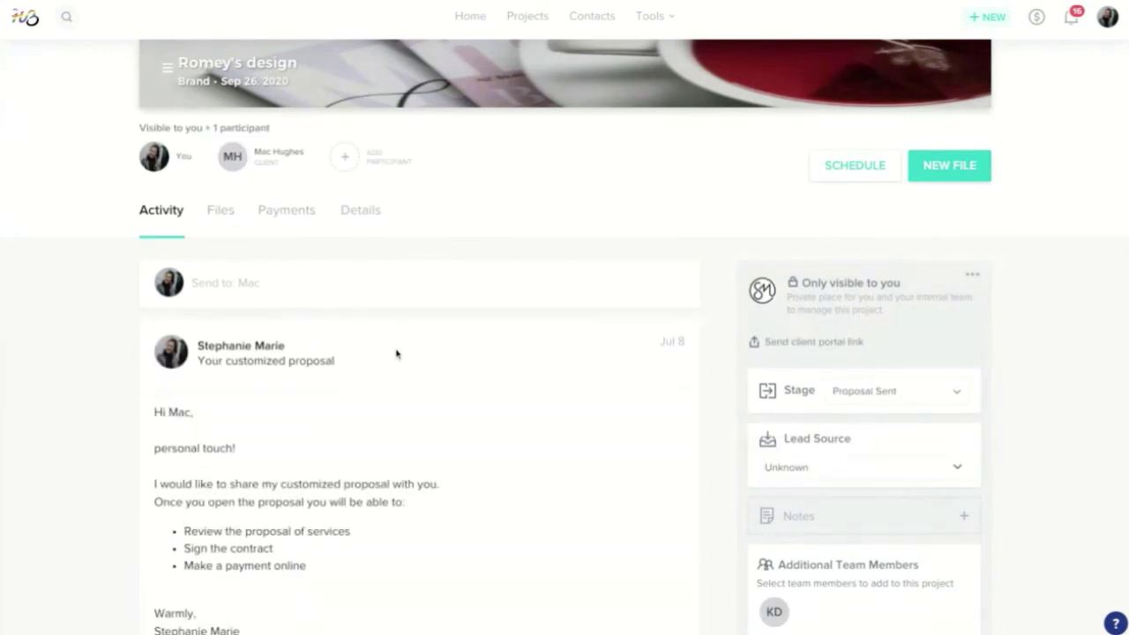
- Return to the Projects pipeline, now showing 46 active projects with the new one at Proposal Sent
scroll(404, 344, down, 3)
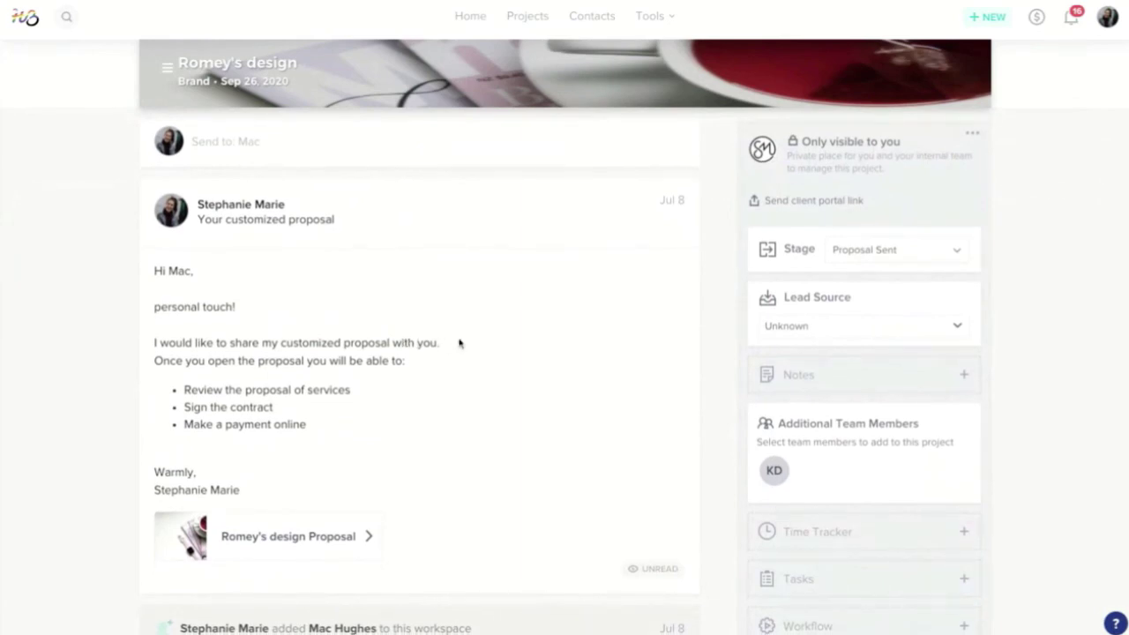
scroll(468, 344, up, 5)
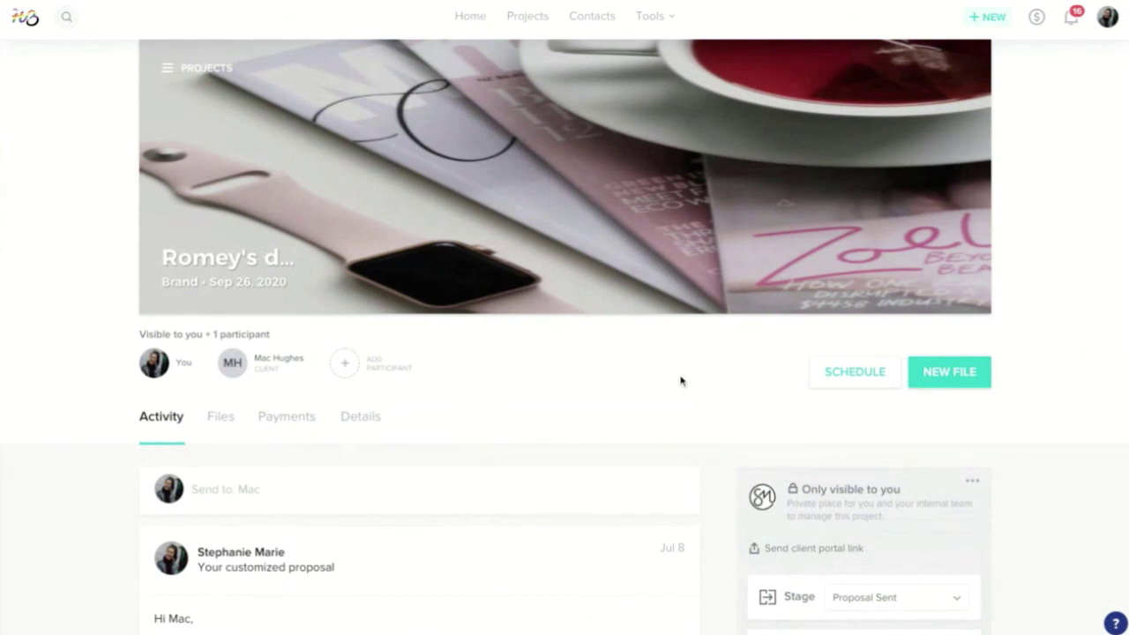
click(535, 22)
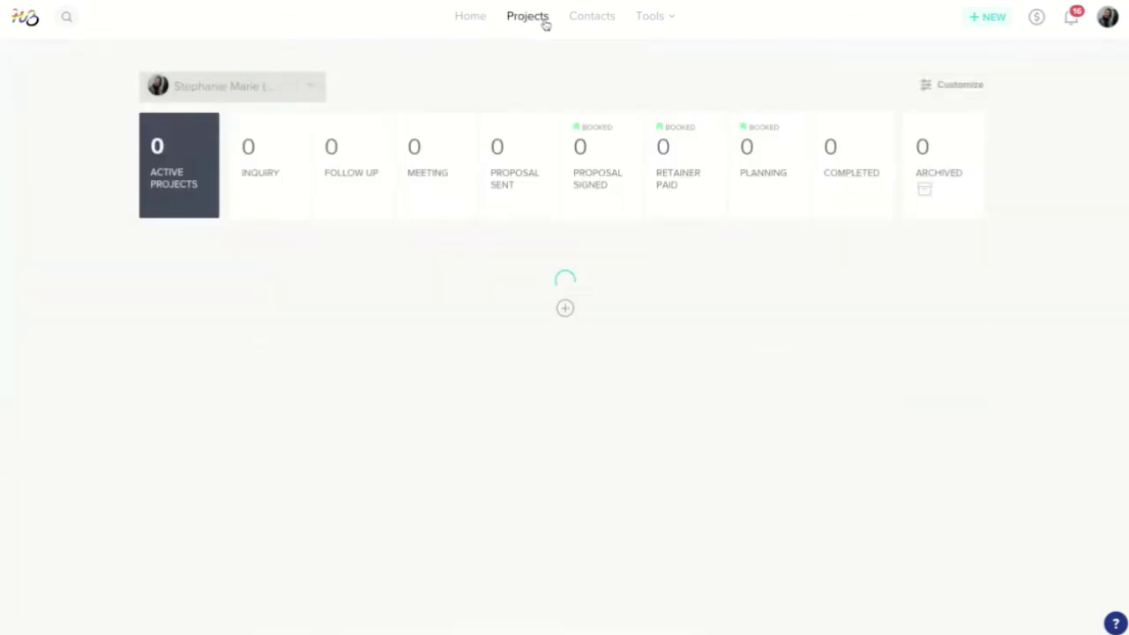
mouse_move(654, 18)
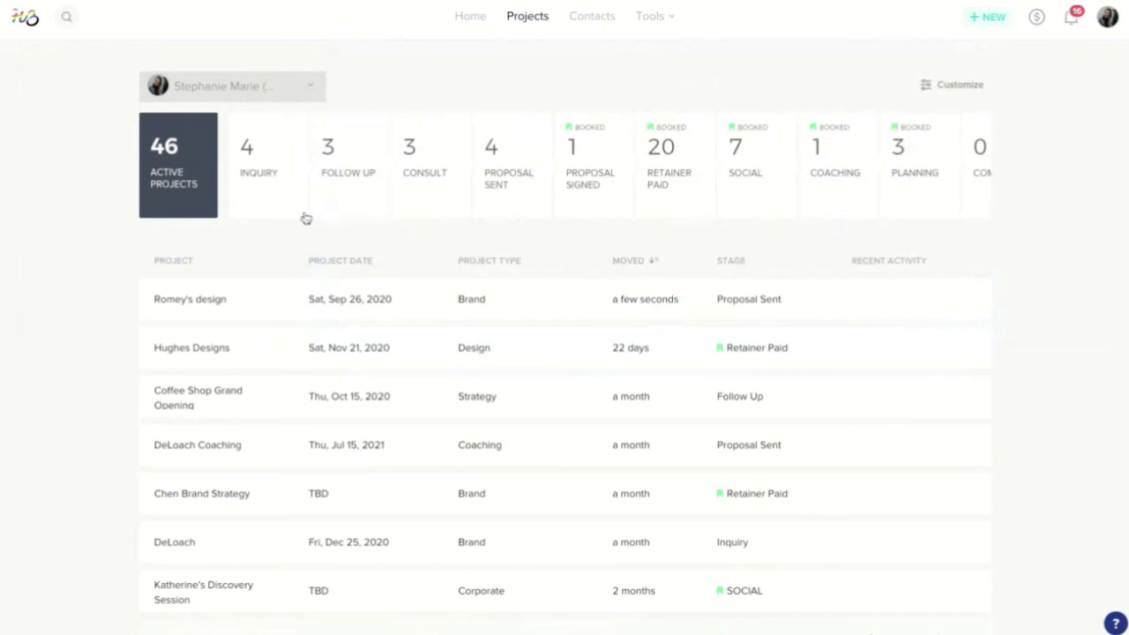
click(280, 198)
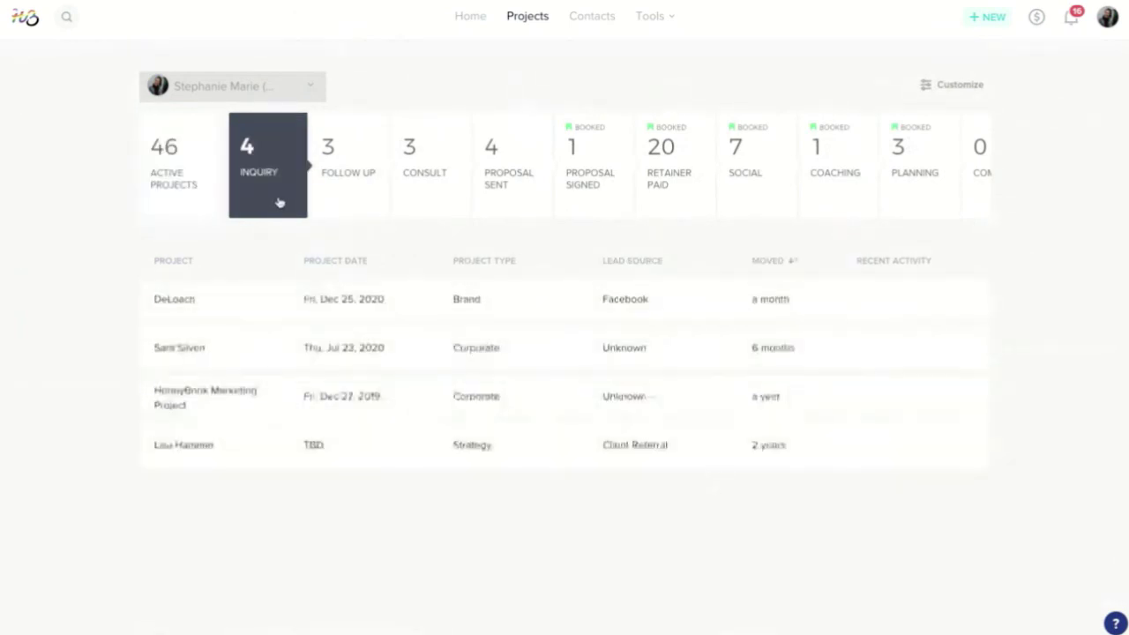
click(218, 304)
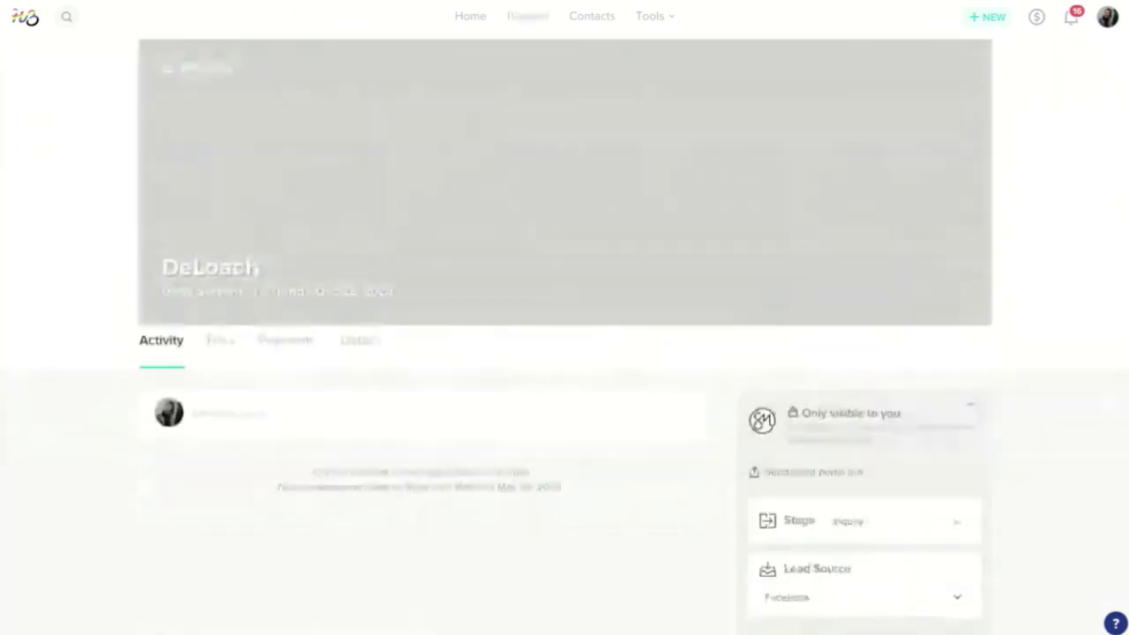
scroll(264, 291, down, 3)
click(250, 283)
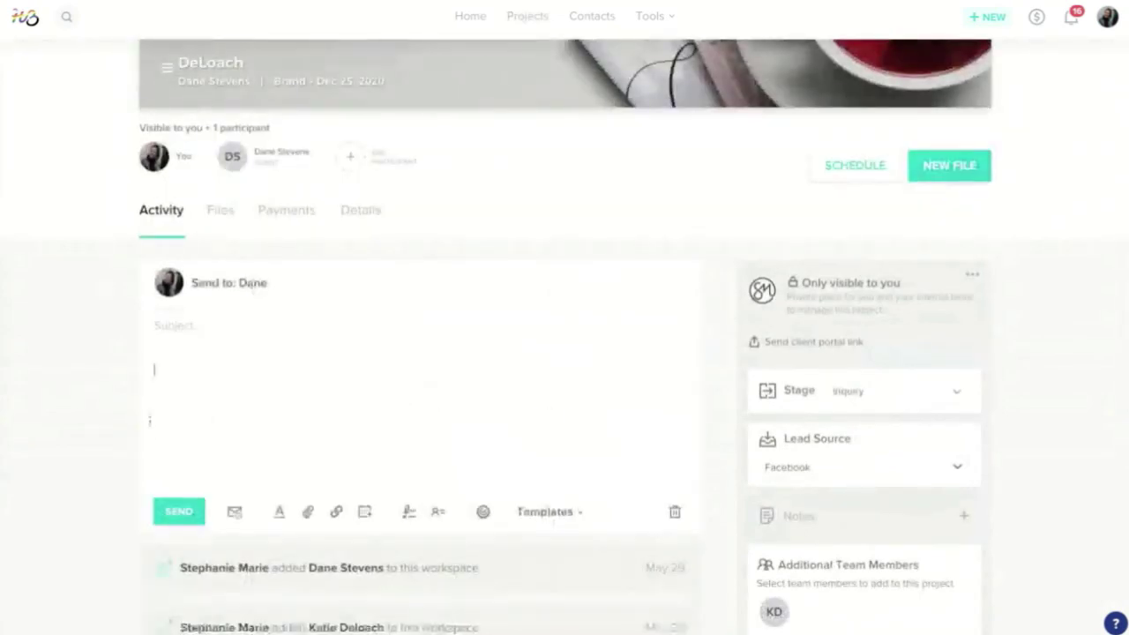
click(555, 519)
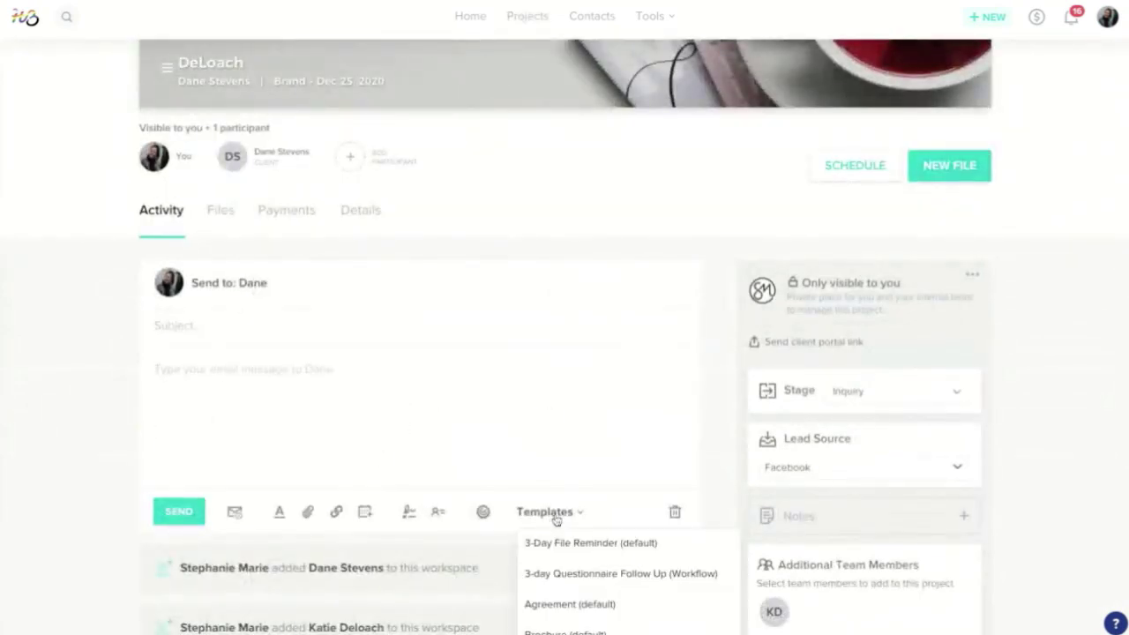
scroll(582, 515, down, 1)
scroll(605, 480, down, 1)
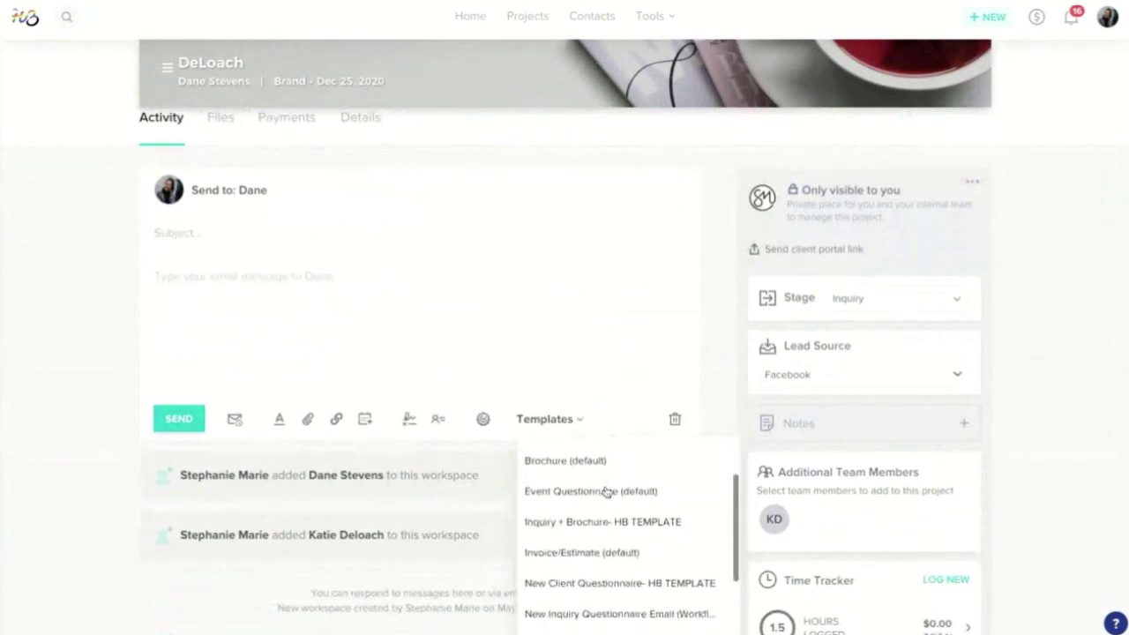
scroll(605, 490, up, 1)
scroll(603, 483, up, 2)
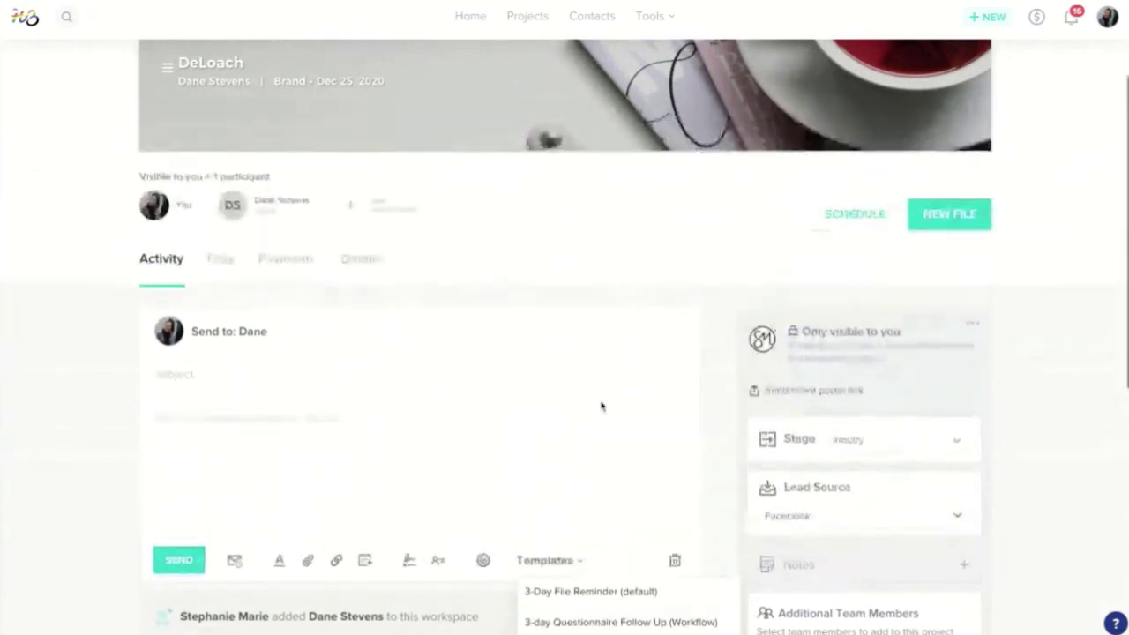
click(956, 222)
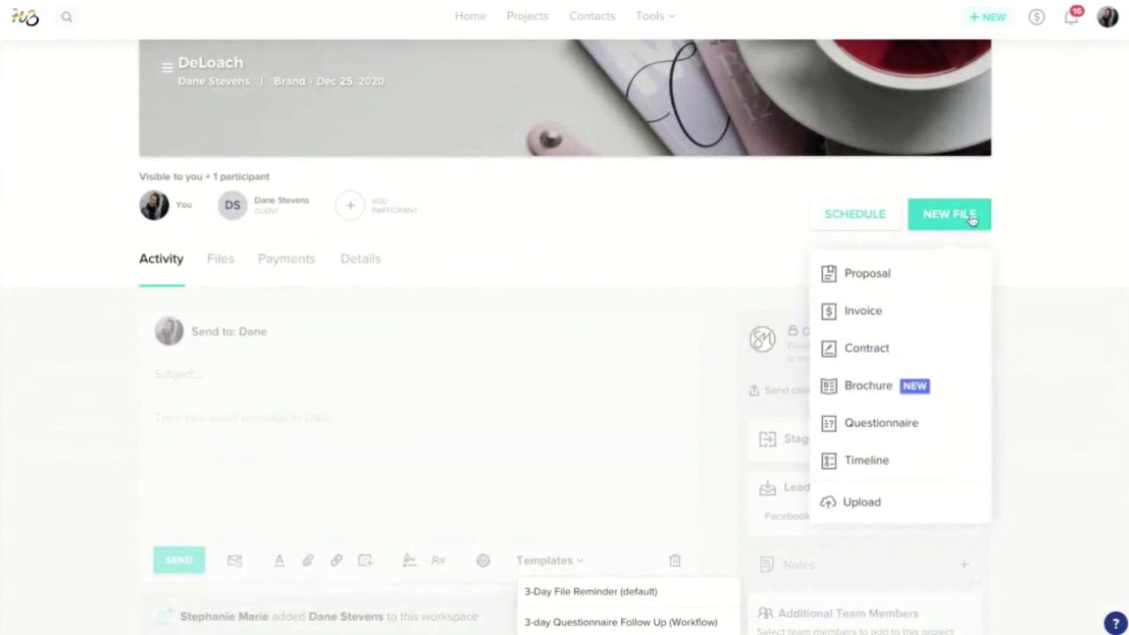
scroll(633, 353, up, 1)
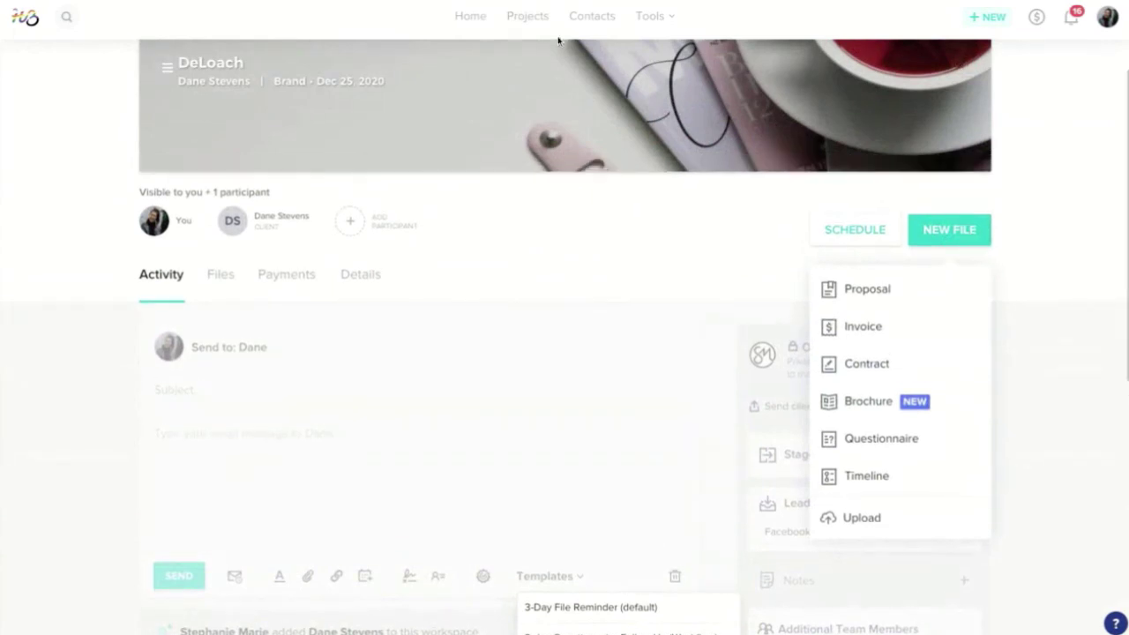
mouse_move(648, 22)
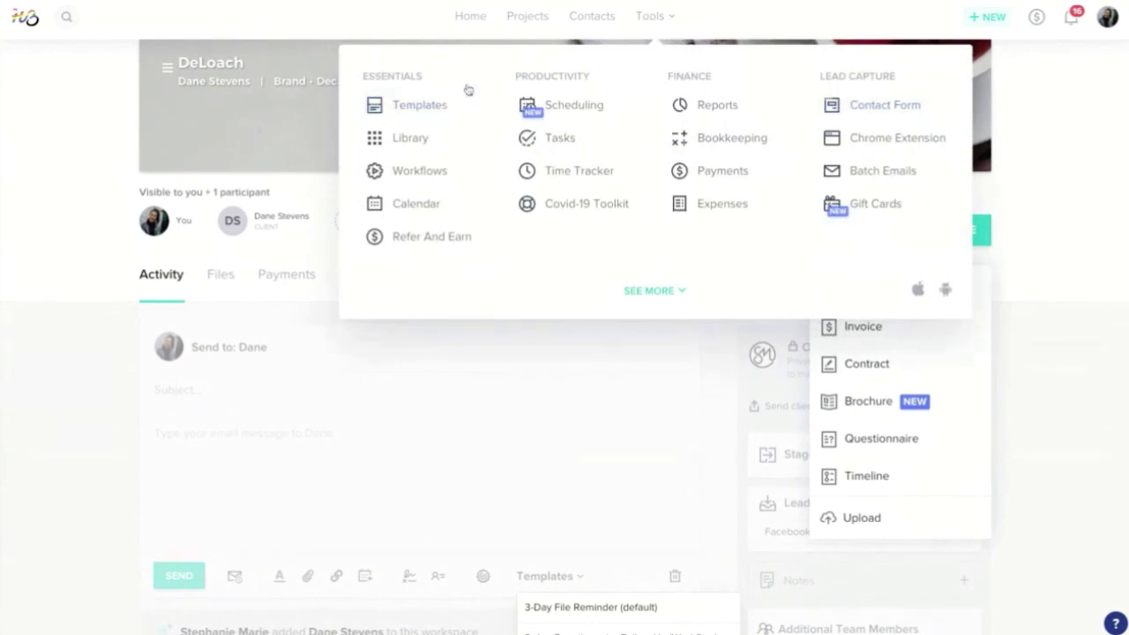
click(526, 21)
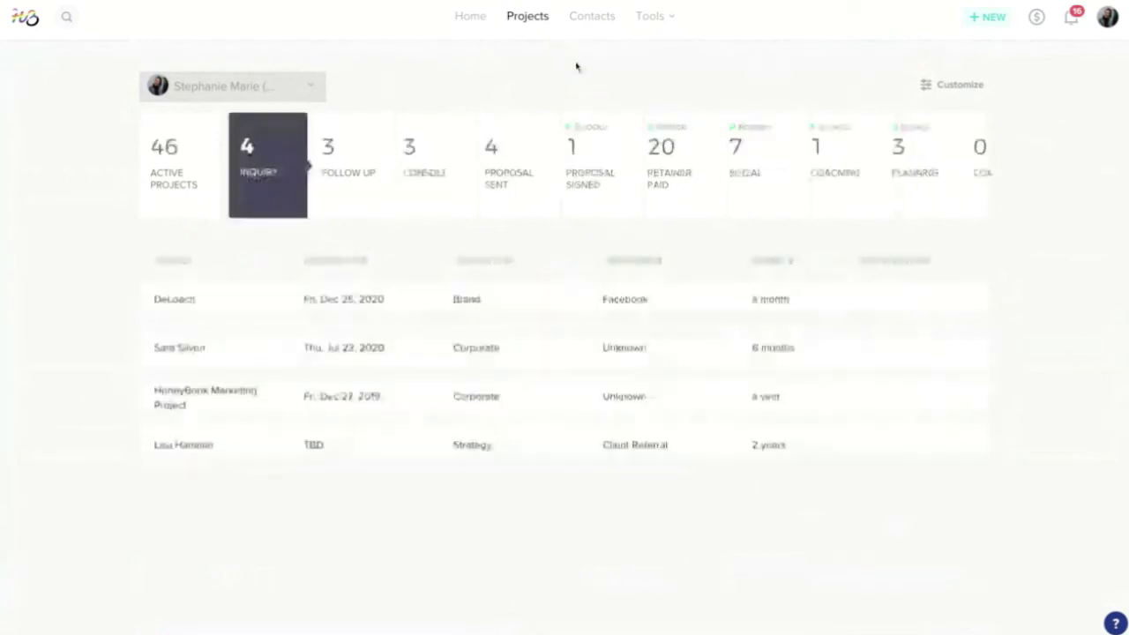